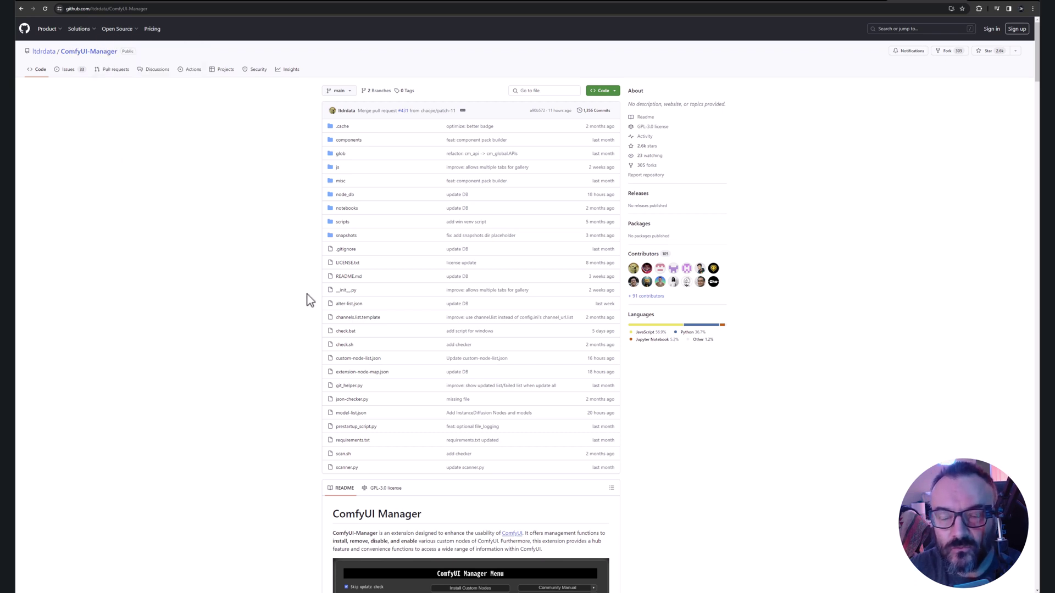
{"action": "scroll", "coordinate": [313, 243], "scroll_direction": "down", "scroll_amount": 10}
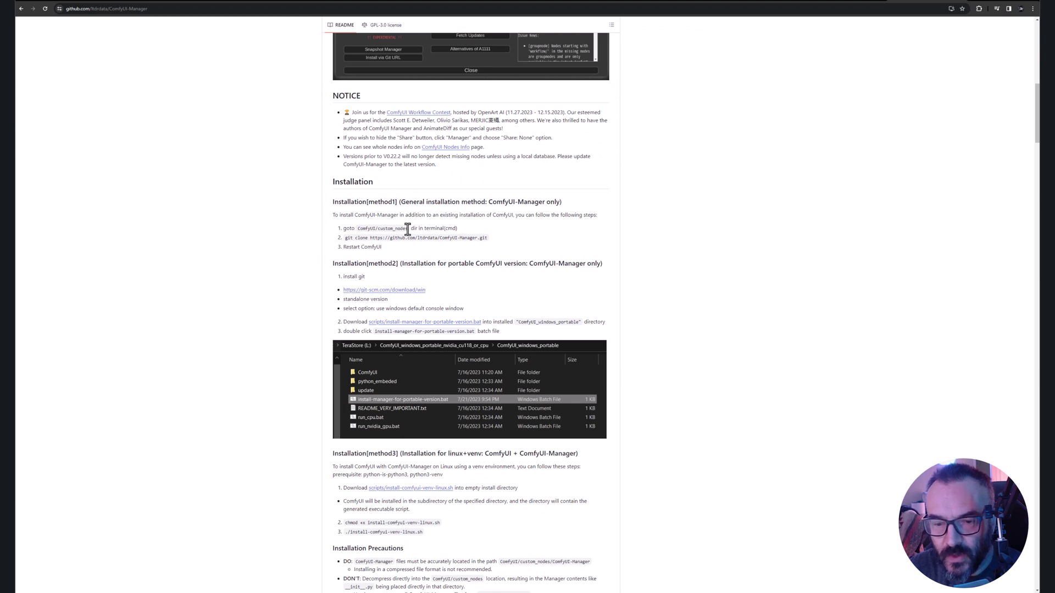
{"action": "left_click_drag", "start_coordinate": [490, 238], "coordinate": [346, 240]}
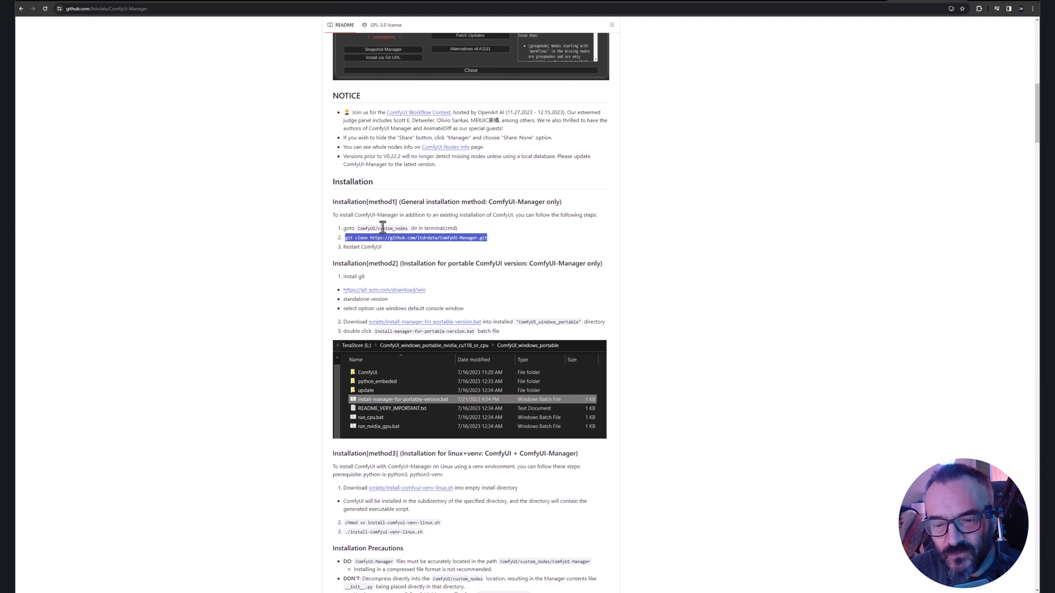
{"action": "left_click", "coordinate": [466, 246]}
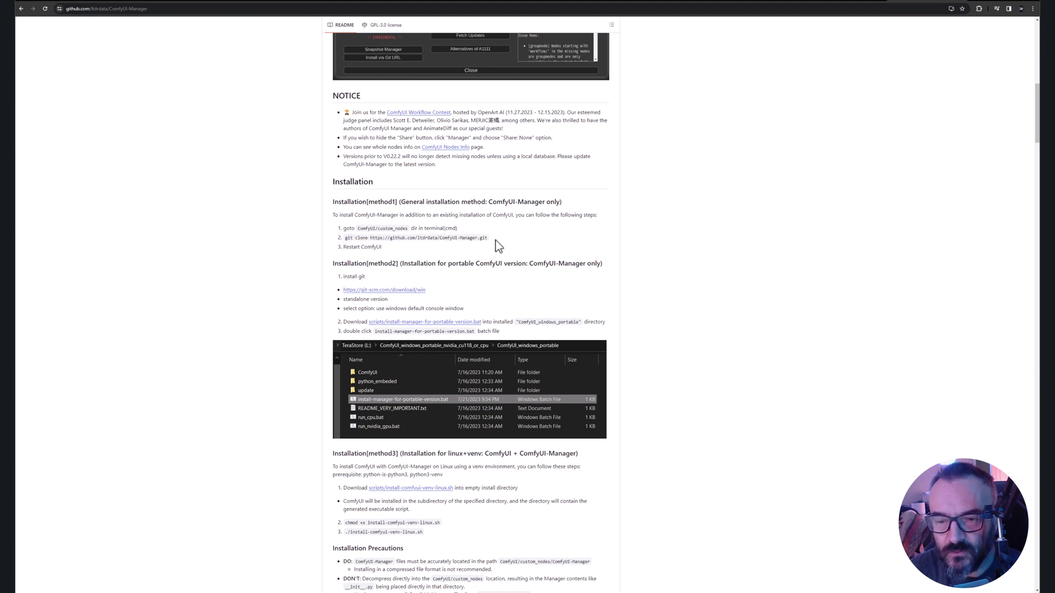
{"action": "left_click_drag", "start_coordinate": [491, 239], "coordinate": [343, 238]}
{"action": "key", "text": "ctrl+c"}
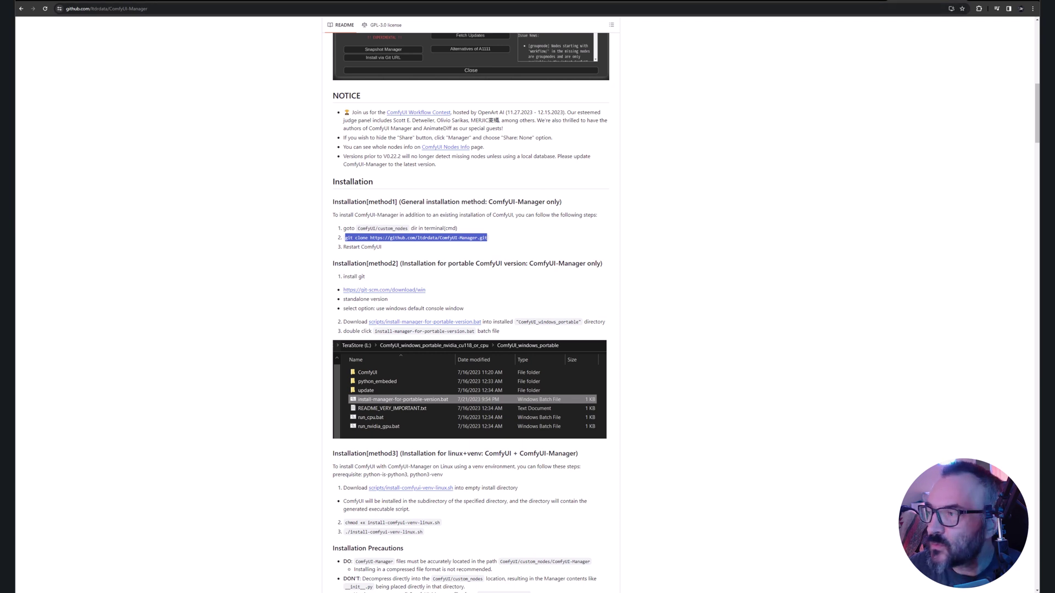
Step: In File Explorer, go to ComfyUI_windows_portable > ComfyUI > custom_nodes
{"action": "key", "text": "alt+Tab"}
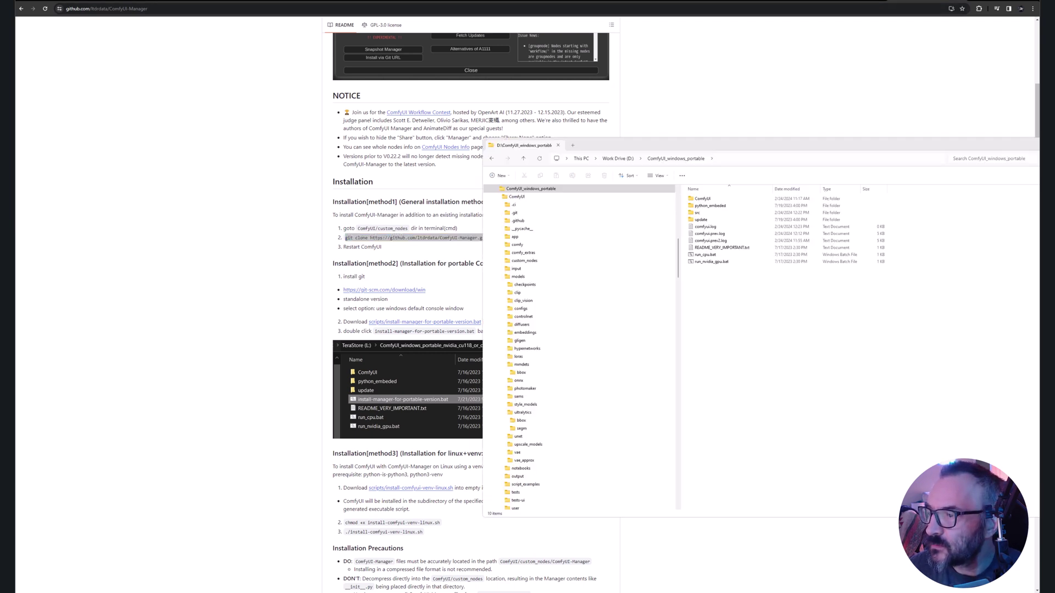
{"action": "left_click", "coordinate": [526, 190]}
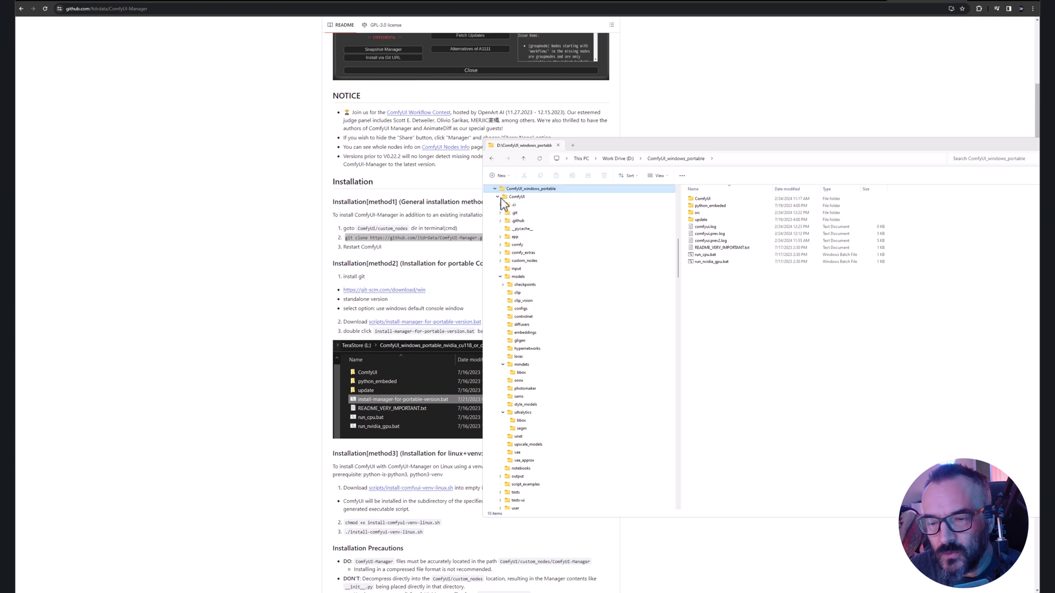
{"action": "left_click", "coordinate": [500, 261]}
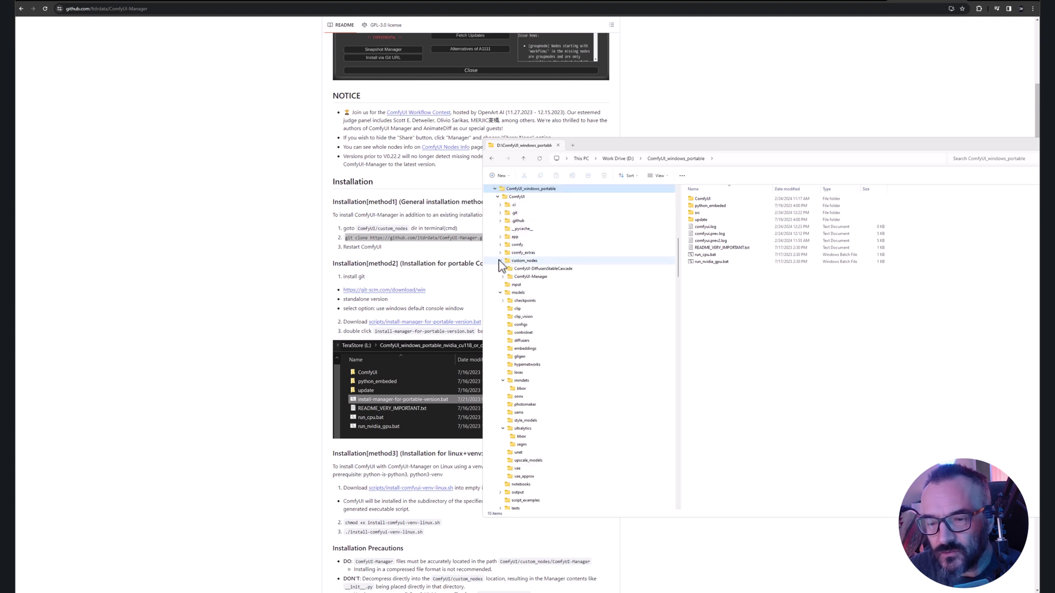
{"action": "left_click", "coordinate": [560, 261]}
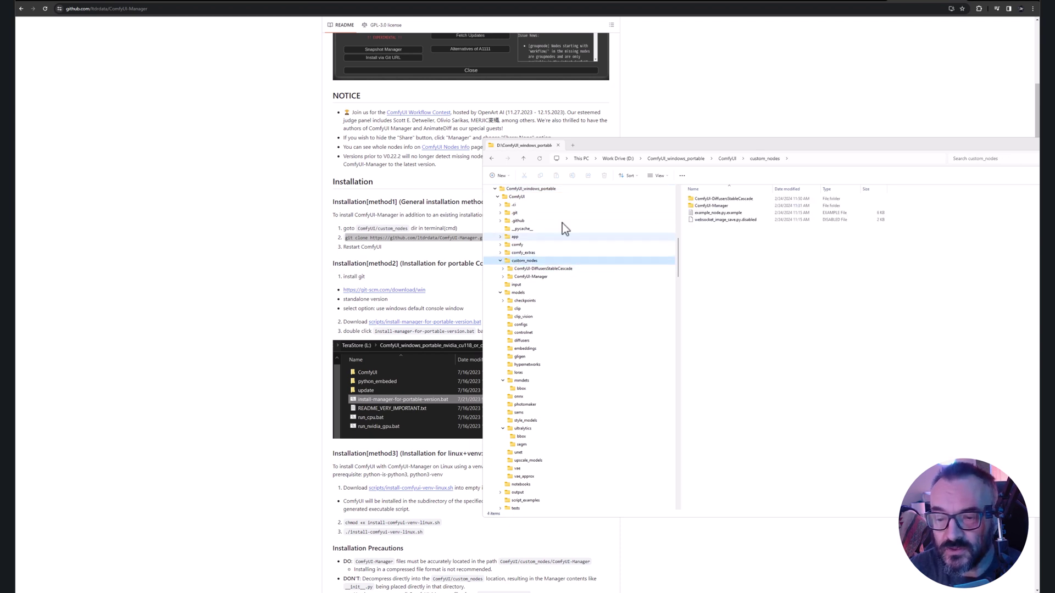
Step: Launch Command Prompt in custom_nodes via 'cmd' and run the ComfyUI-Manager and ComfyUI-DiffusersStableCascade git clones
{"action": "left_click", "coordinate": [796, 160]}
{"action": "type", "text": "cmd"}
{"action": "key", "text": "Return"}
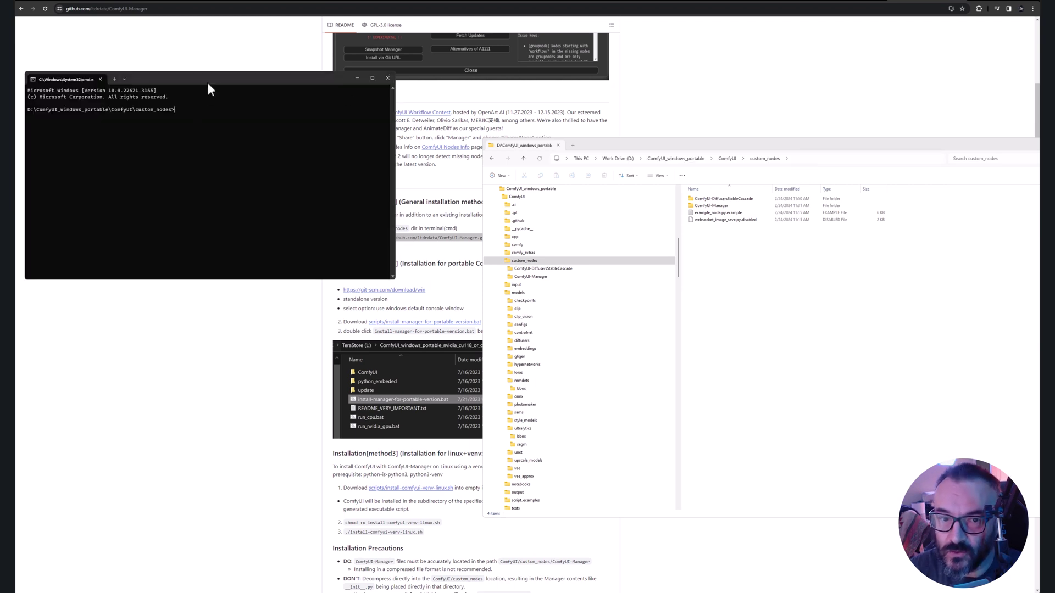
{"action": "left_click_drag", "start_coordinate": [209, 80], "coordinate": [226, 83]}
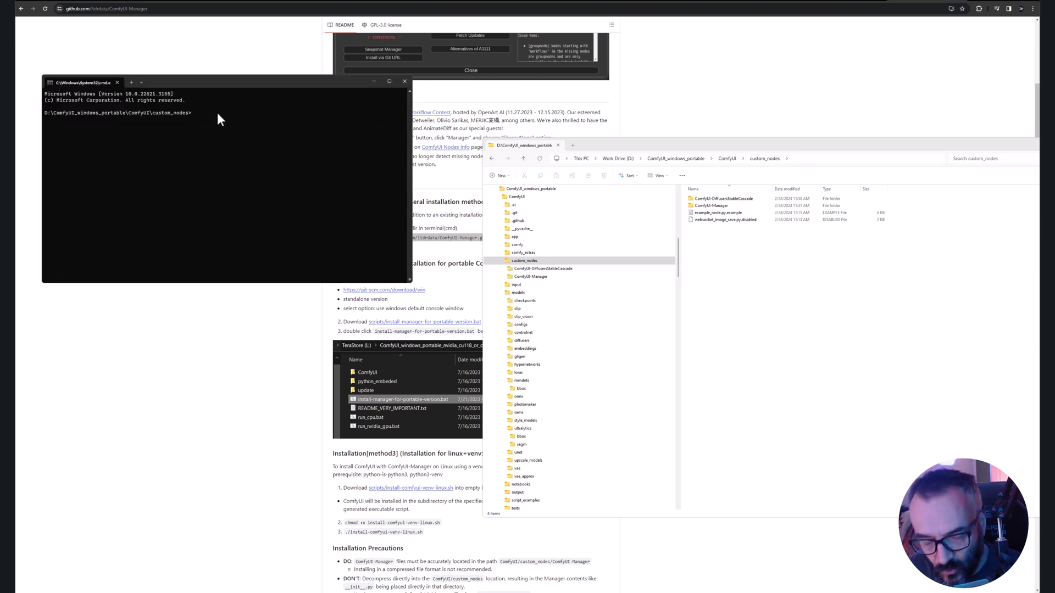
{"action": "key", "text": "ctrl+v"}
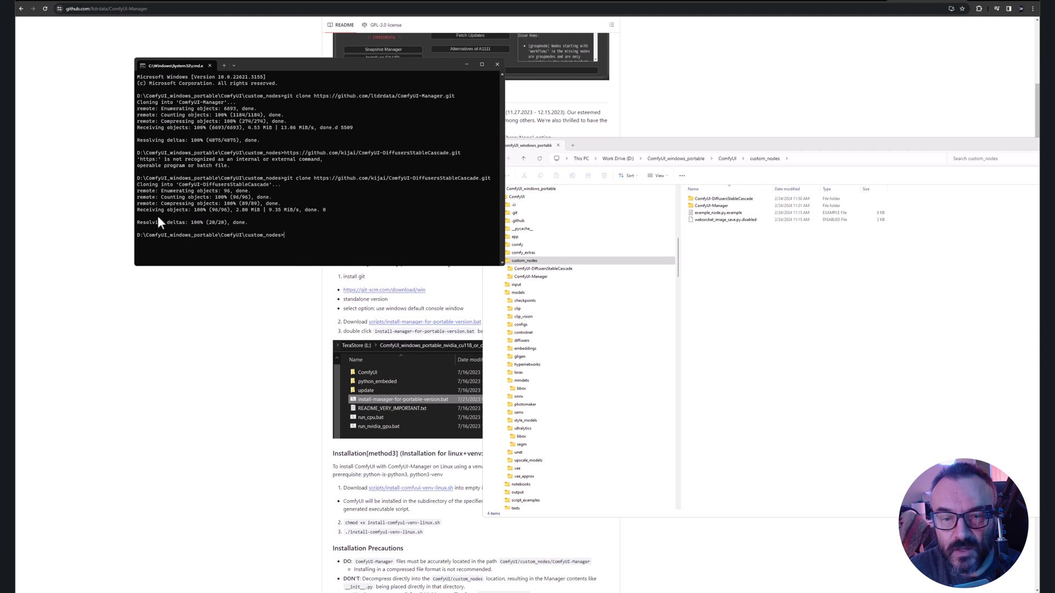
{"action": "left_click", "coordinate": [713, 142]}
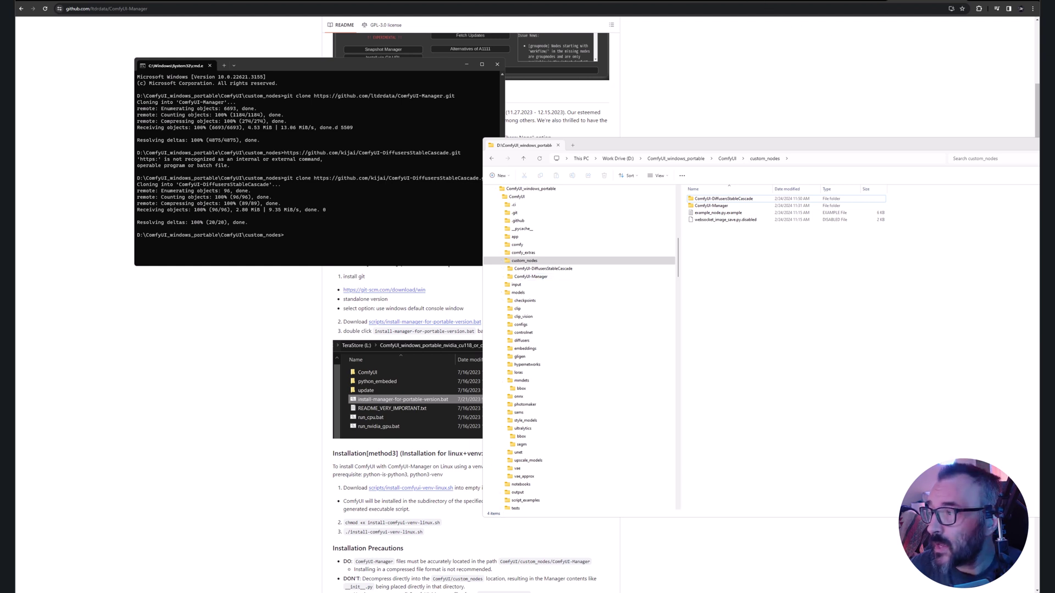
Step: In the ComfyUI browser tab, confirm the Manager menu appears, then close it
{"action": "left_click", "coordinate": [768, 4]}
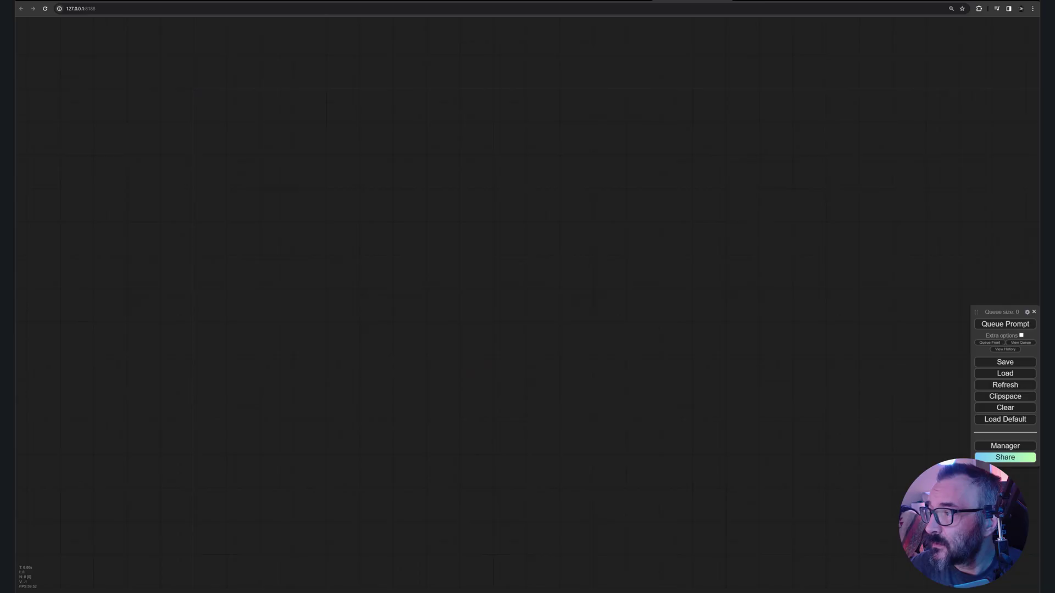
{"action": "left_click", "coordinate": [1011, 447]}
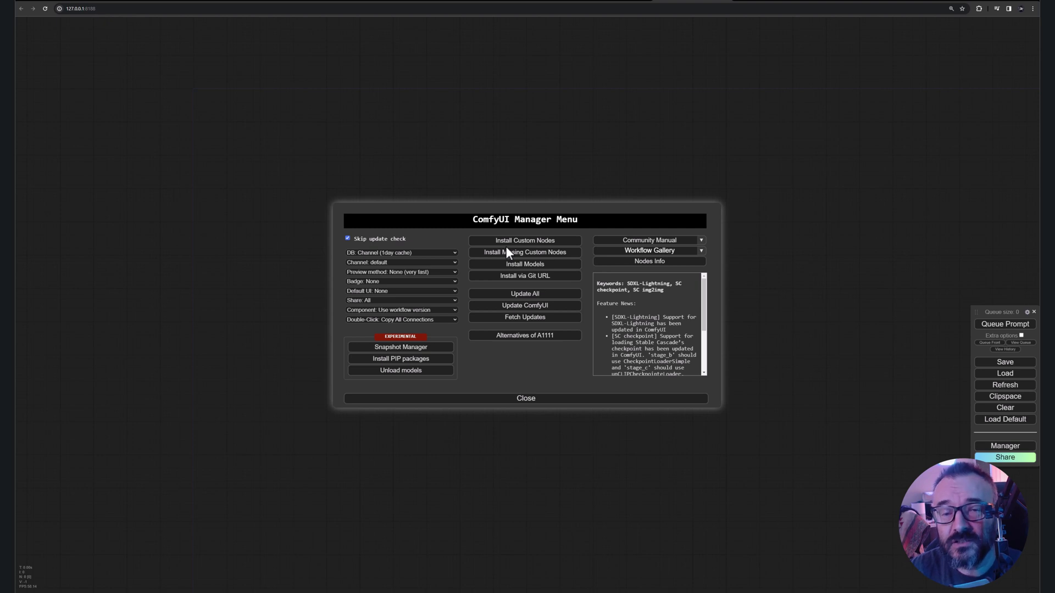
{"action": "left_click", "coordinate": [587, 402]}
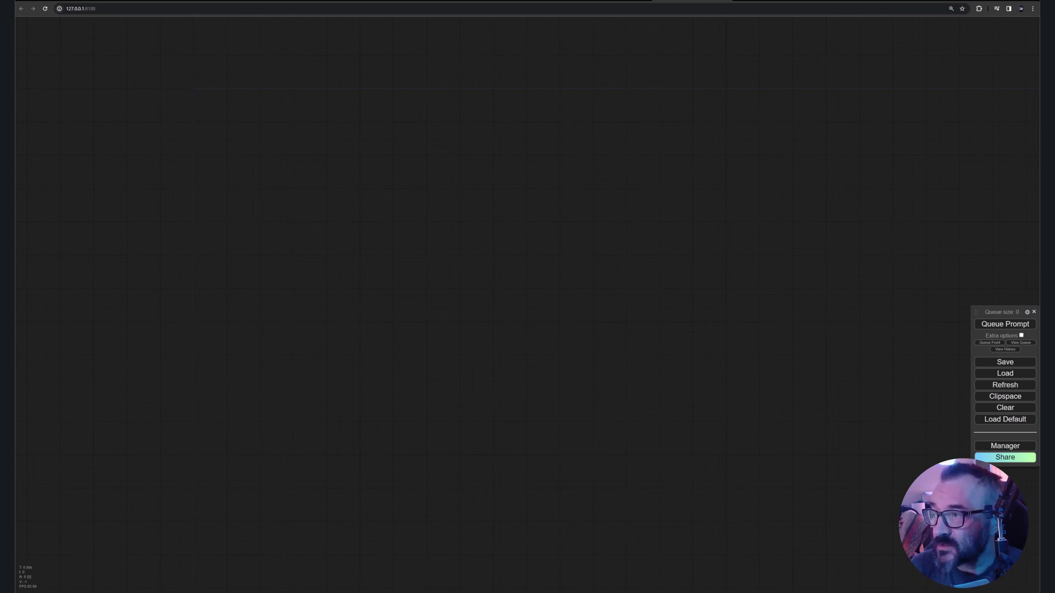
Step: Go from the ComfyUI-DiffusersStableCascade repo, via Hugging Face, to the Stable Cascade instructions.md gist
{"action": "left_click", "coordinate": [379, 0]}
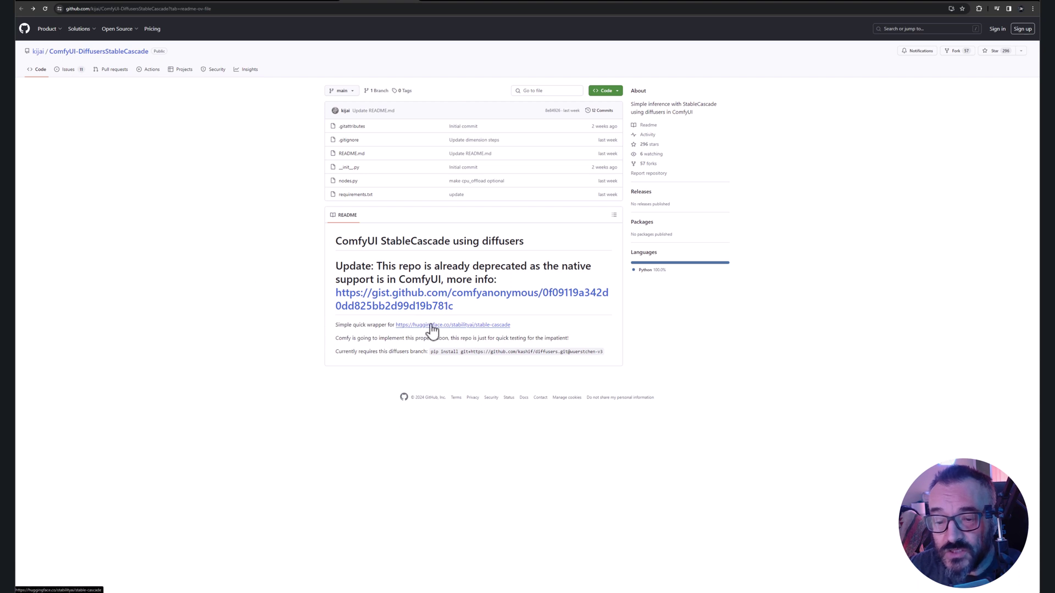
{"action": "left_click", "coordinate": [446, 2]}
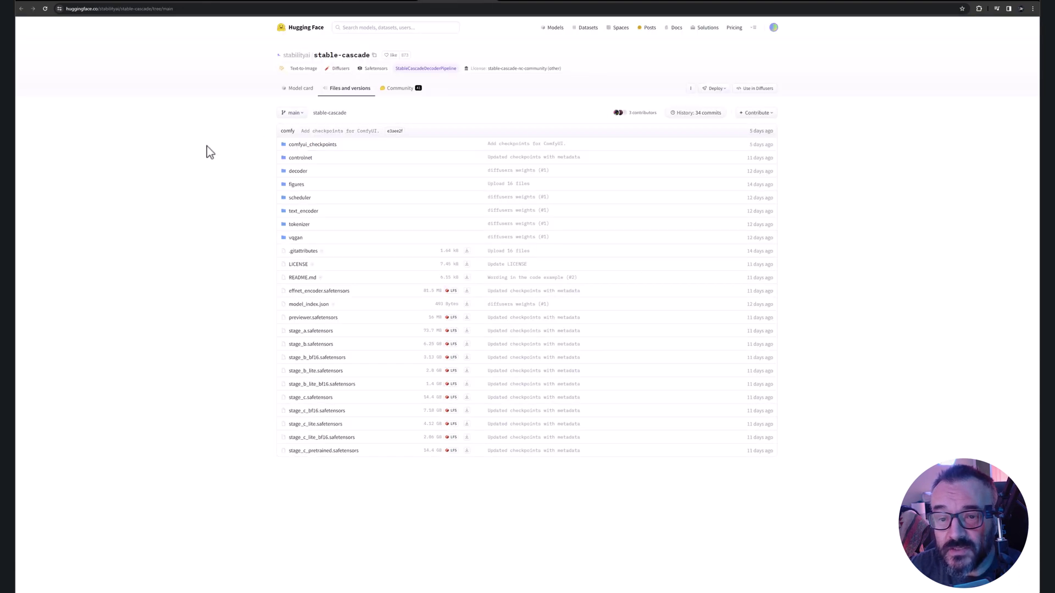
{"action": "left_click", "coordinate": [592, 1]}
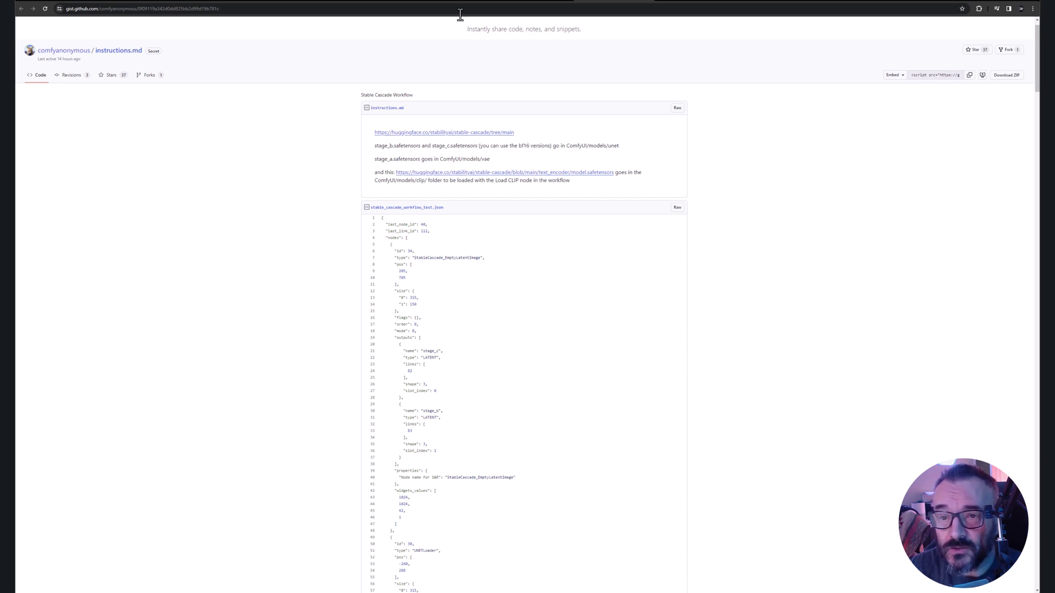
Step: Highlight the instructions placing stage_b/stage_c in models/unet and stage_a in the vae folder
{"action": "left_click_drag", "start_coordinate": [375, 145], "coordinate": [475, 150]}
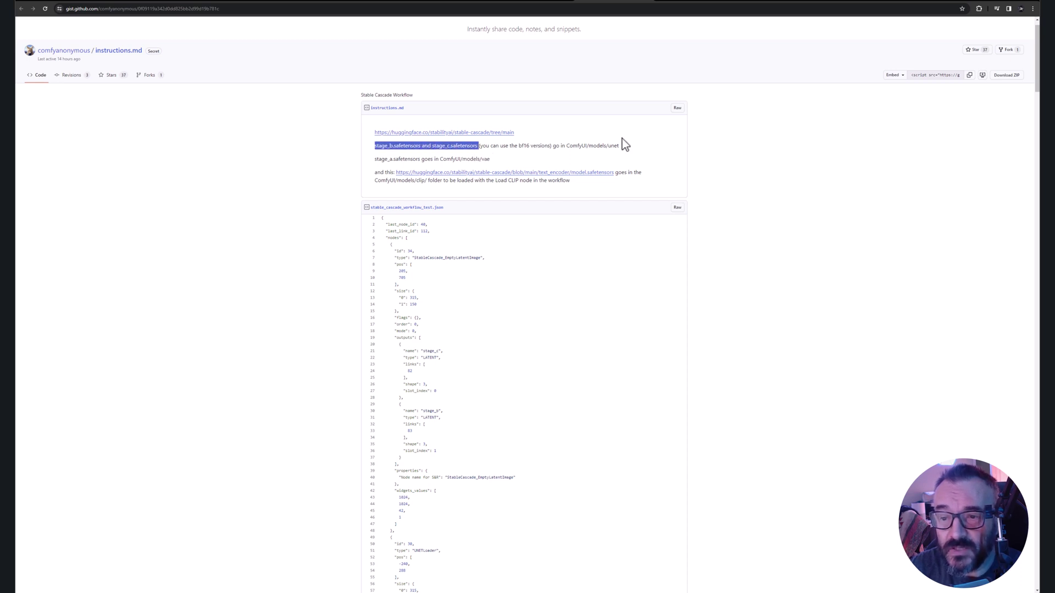
{"action": "left_click_drag", "start_coordinate": [620, 145], "coordinate": [569, 149]}
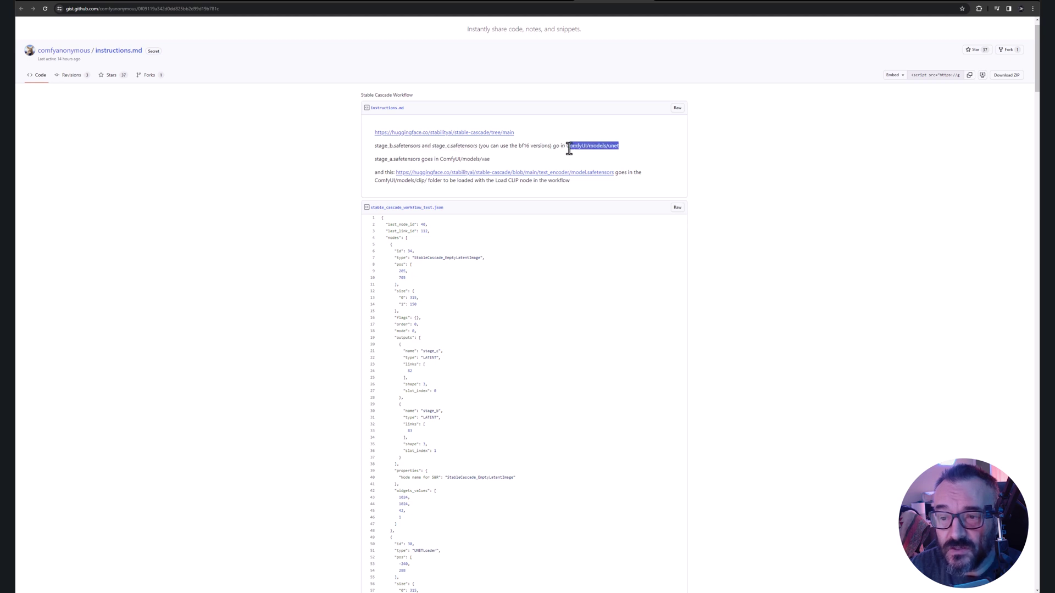
{"action": "left_click_drag", "start_coordinate": [376, 159], "coordinate": [496, 163]}
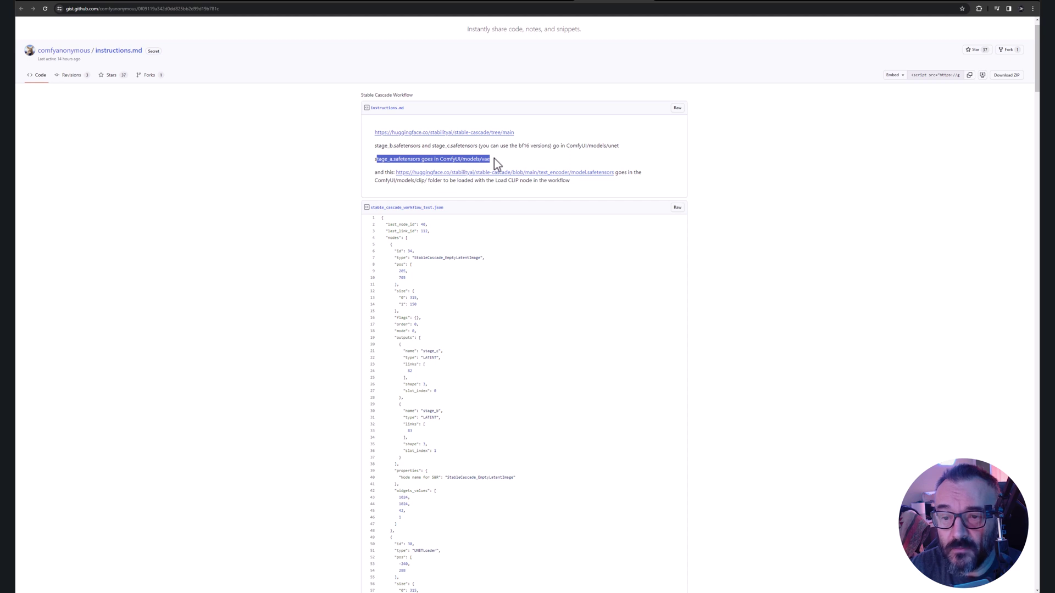
{"action": "left_click", "coordinate": [493, 160]}
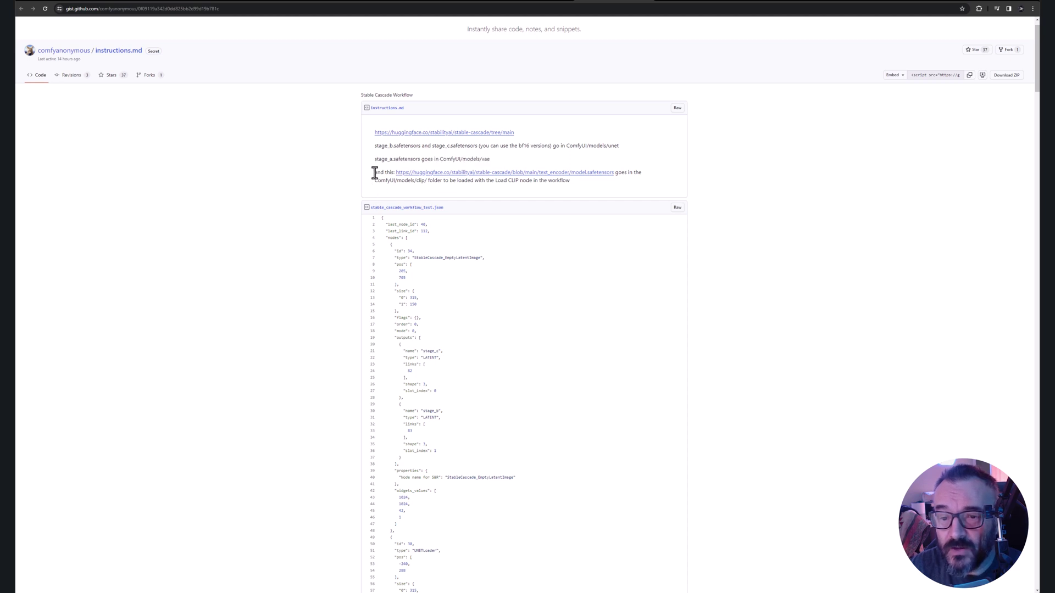
Step: Read the text encoder download instructions and check the Hugging Face text_encoder and stable-cascade file pages
{"action": "left_click_drag", "start_coordinate": [375, 173], "coordinate": [579, 183]}
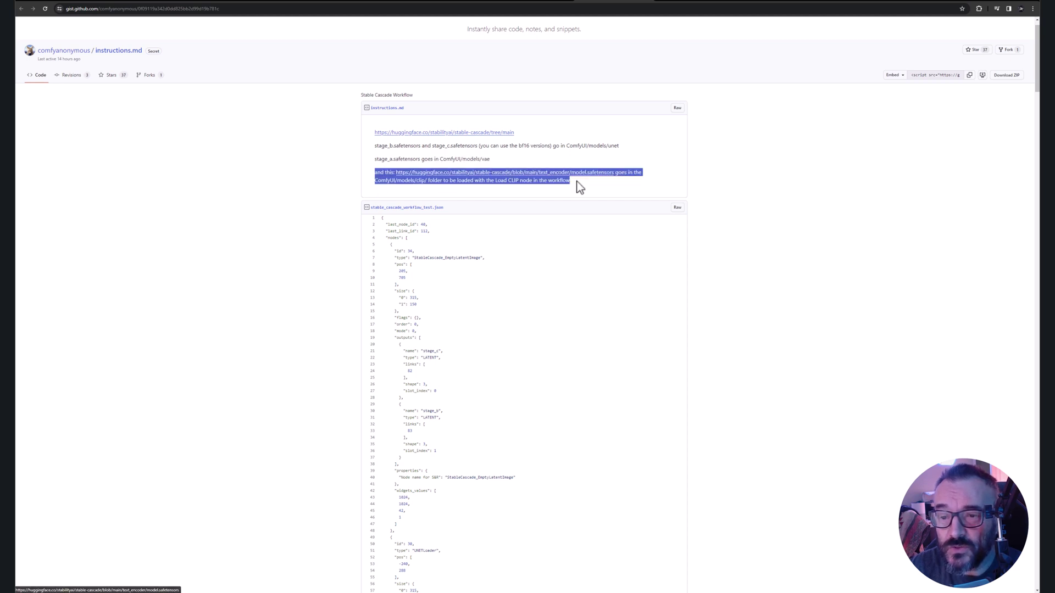
{"action": "left_click", "coordinate": [314, 186]}
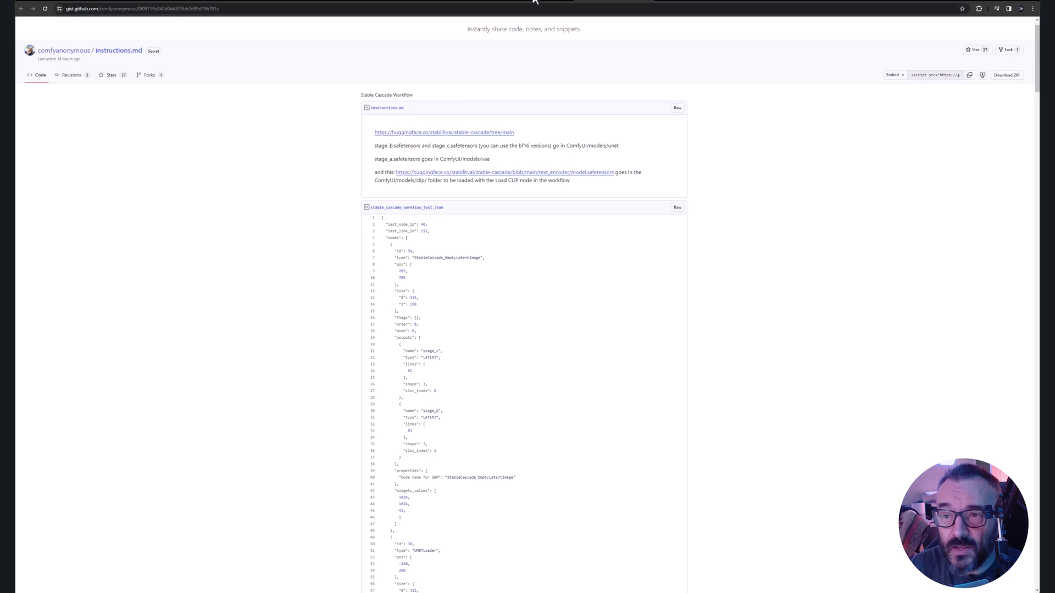
{"action": "left_click", "coordinate": [474, 4]}
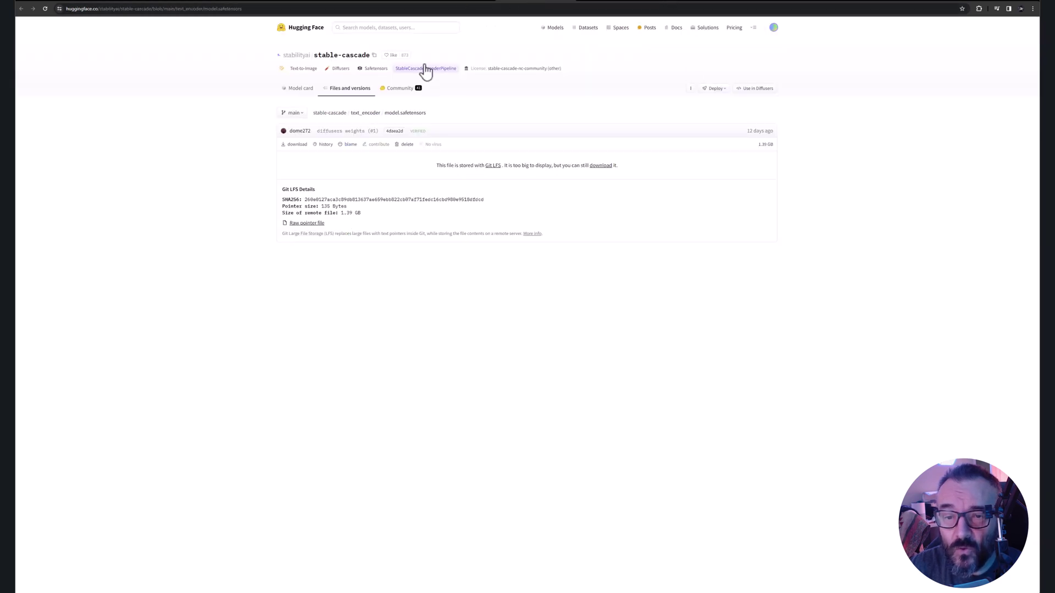
{"action": "left_click", "coordinate": [443, 2]}
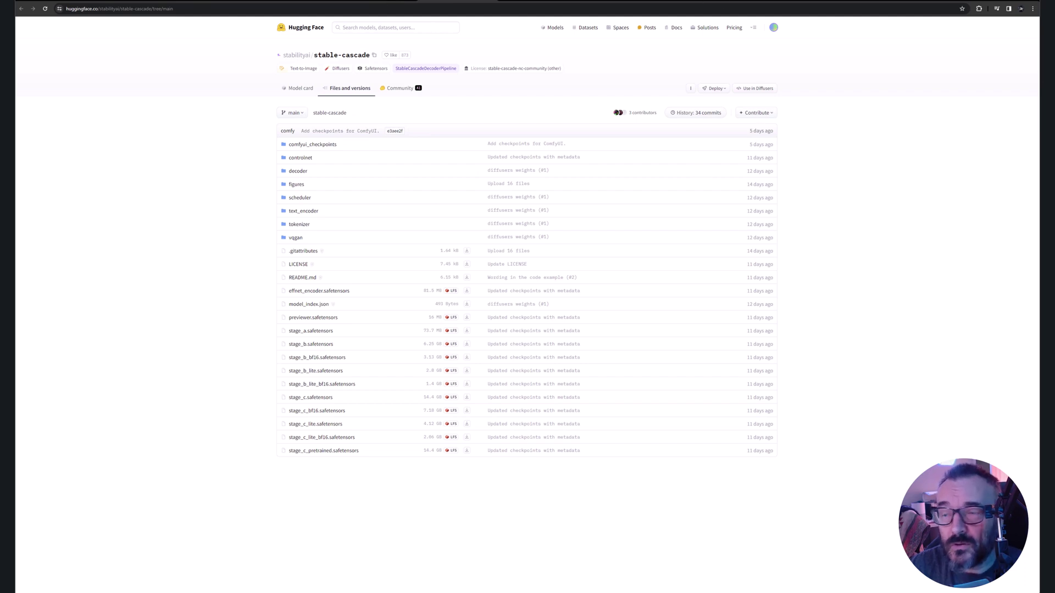
Step: In ComfyUI Manager's Install Models list, search for 'cascade' to show the Stable Cascade models
{"action": "left_click", "coordinate": [692, 2]}
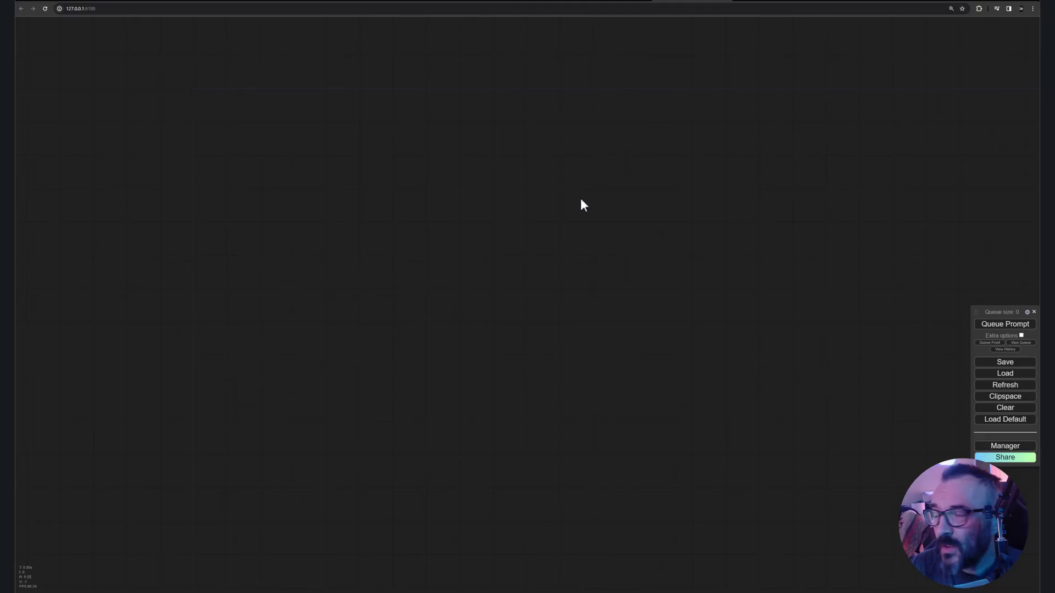
{"action": "left_click", "coordinate": [1011, 445]}
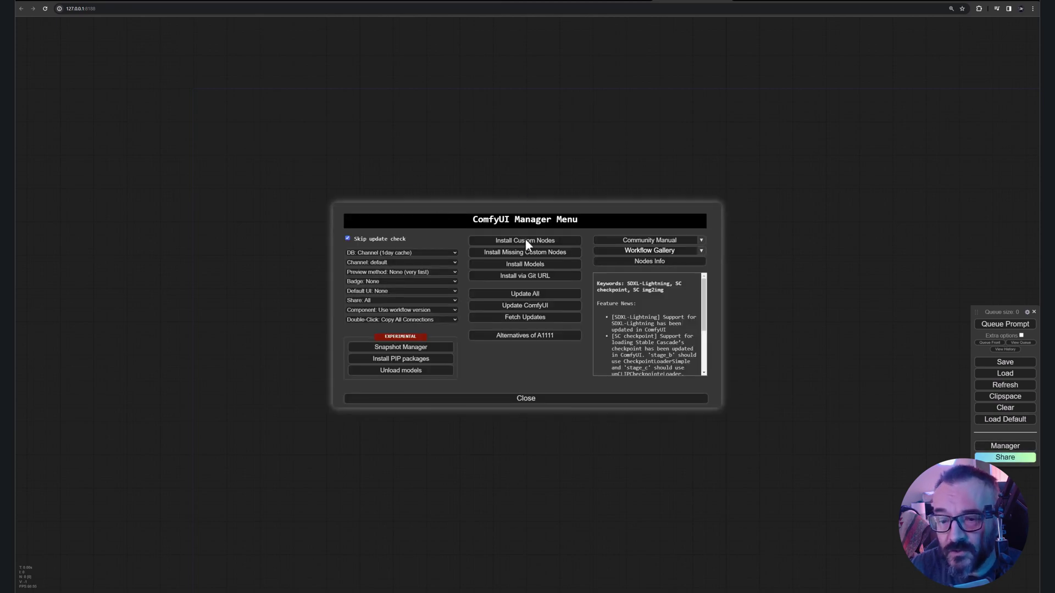
{"action": "left_click", "coordinate": [526, 265]}
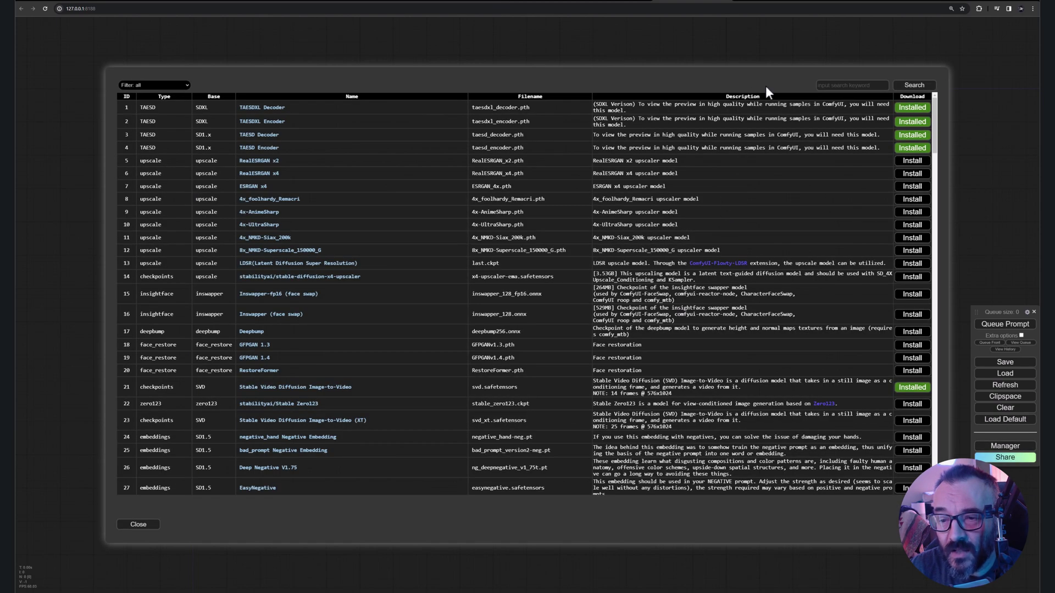
{"action": "left_click", "coordinate": [847, 83]}
{"action": "type", "text": "cascade"}
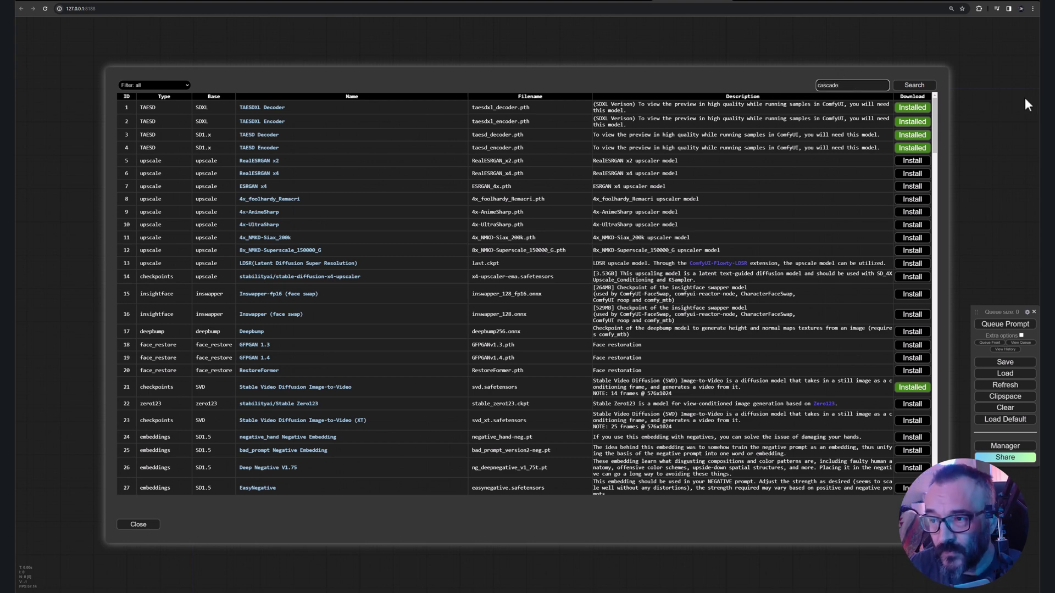
{"action": "left_click", "coordinate": [921, 86]}
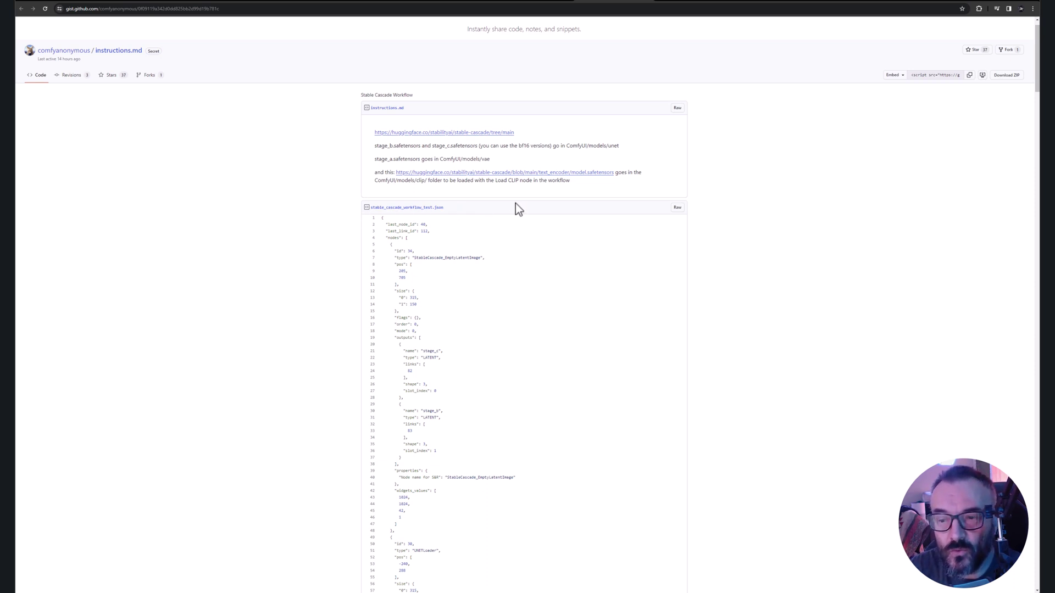
{"action": "scroll", "coordinate": [554, 227], "scroll_direction": "down", "scroll_amount": 1}
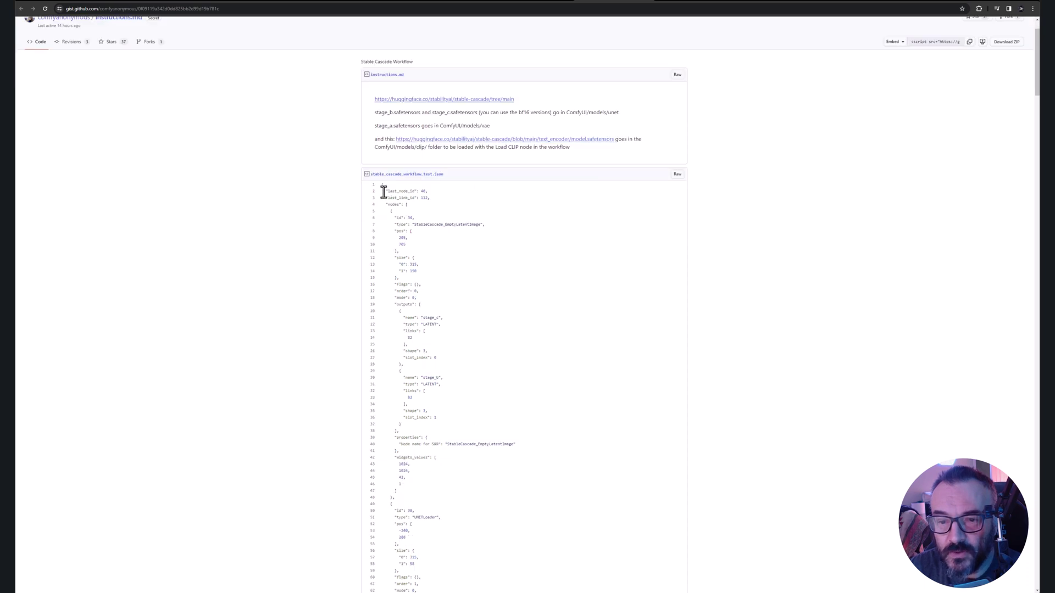
{"action": "left_click_drag", "start_coordinate": [383, 190], "coordinate": [470, 569]}
{"action": "scroll", "coordinate": [468, 433], "scroll_direction": "down", "scroll_amount": 5}
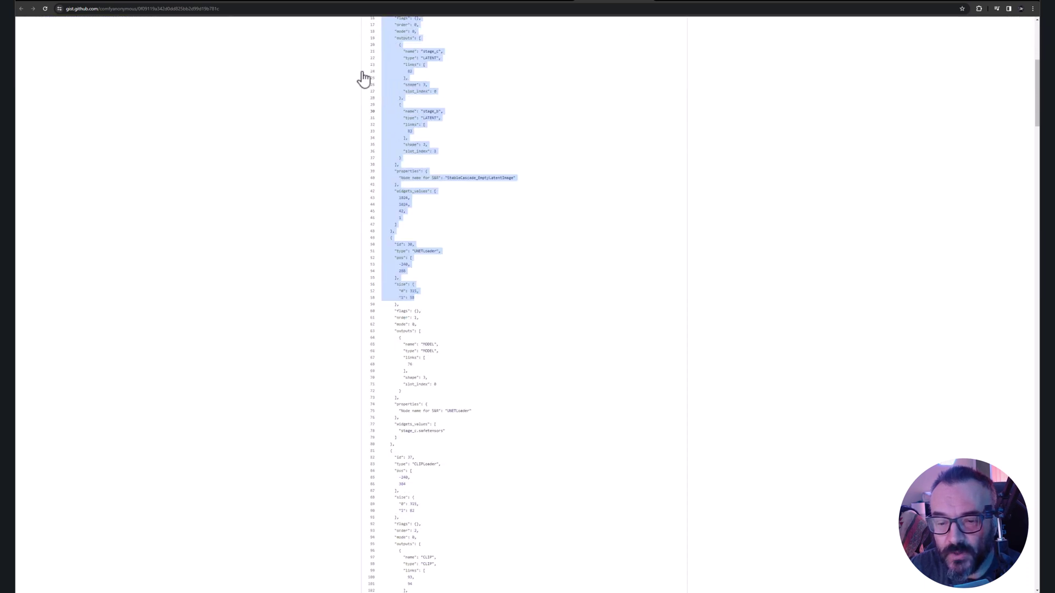
{"action": "left_click", "coordinate": [443, 135]}
{"action": "scroll", "coordinate": [452, 329], "scroll_direction": "down", "scroll_amount": 11}
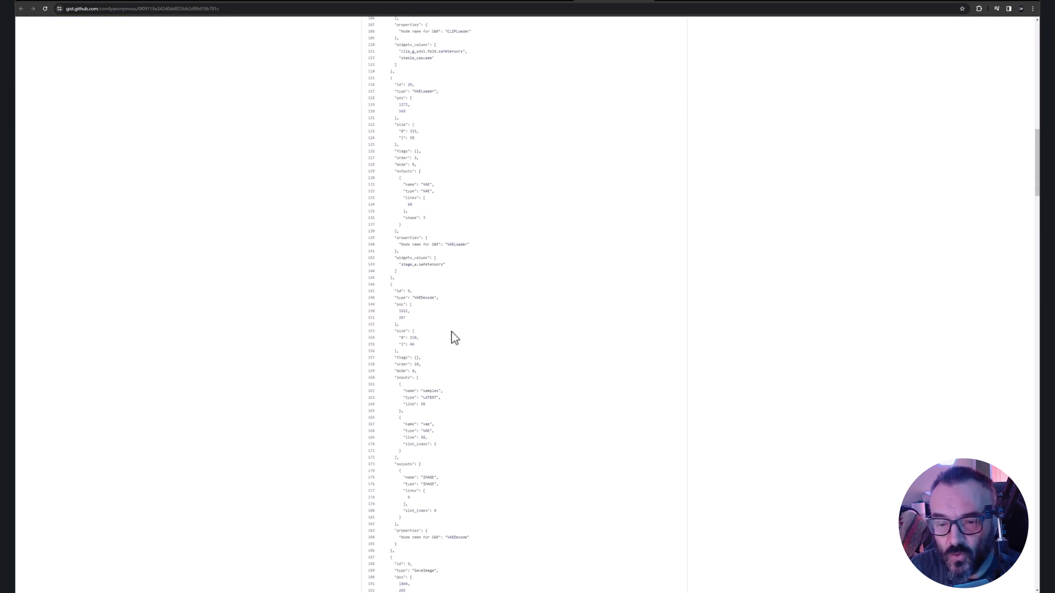
{"action": "scroll", "coordinate": [451, 331], "scroll_direction": "up", "scroll_amount": 15}
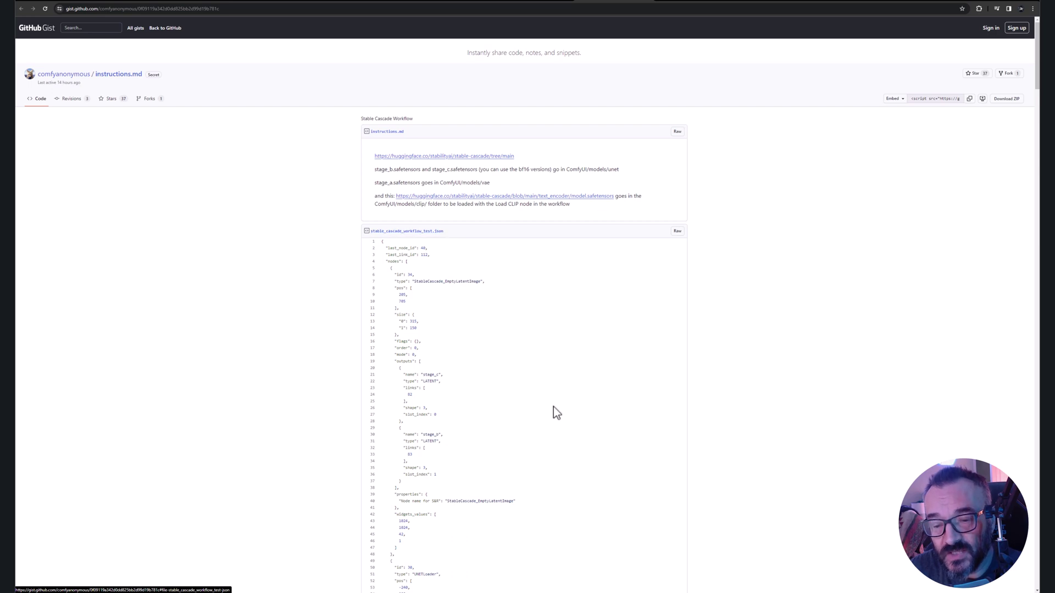
{"action": "scroll", "coordinate": [486, 374], "scroll_direction": "down", "scroll_amount": 5}
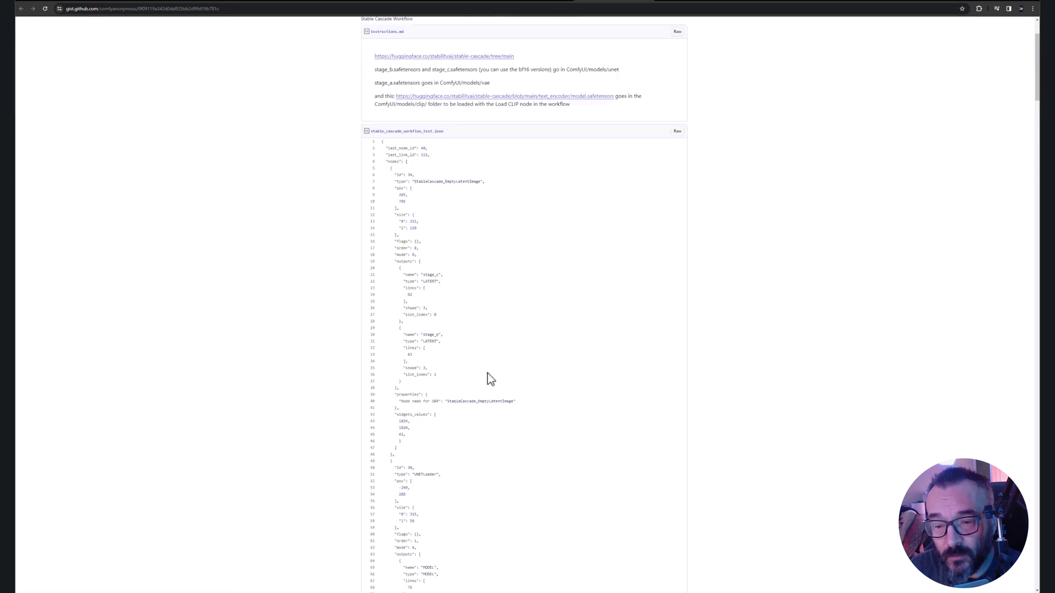
{"action": "scroll", "coordinate": [486, 374], "scroll_direction": "up", "scroll_amount": 5}
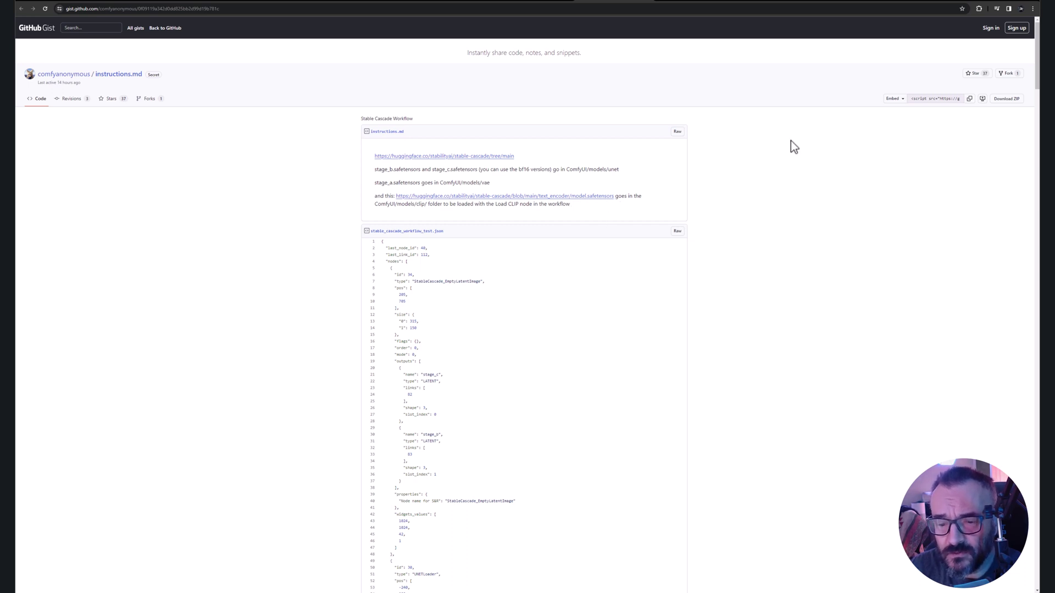
{"action": "scroll", "coordinate": [417, 329], "scroll_direction": "down", "scroll_amount": 10}
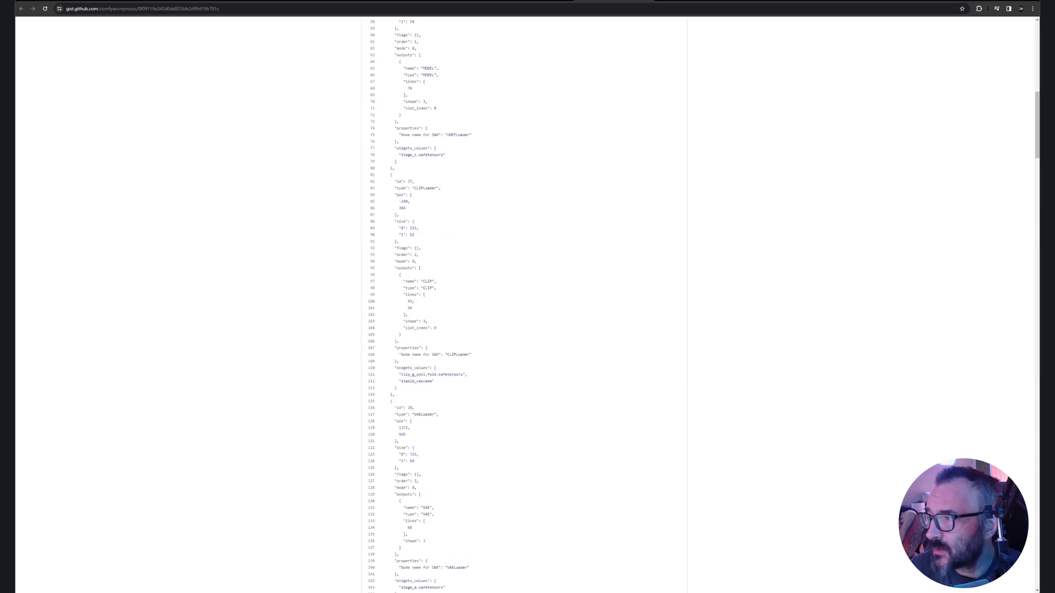
{"action": "mouse_move", "coordinate": [467, 374]}
{"action": "left_mouse_down"}
{"action": "mouse_move", "coordinate": [365, 384]}
{"action": "mouse_move", "coordinate": [462, 376]}
{"action": "left_mouse_up"}
{"action": "left_click", "coordinate": [440, 374]}
{"action": "left_click", "coordinate": [423, 374]}
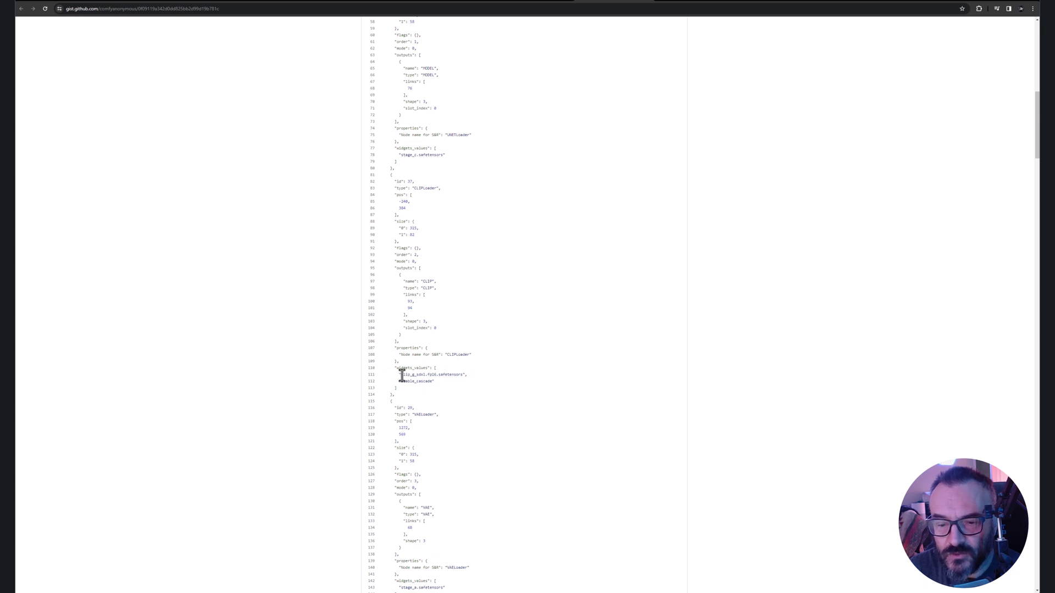
{"action": "left_click_drag", "start_coordinate": [401, 375], "coordinate": [437, 375]}
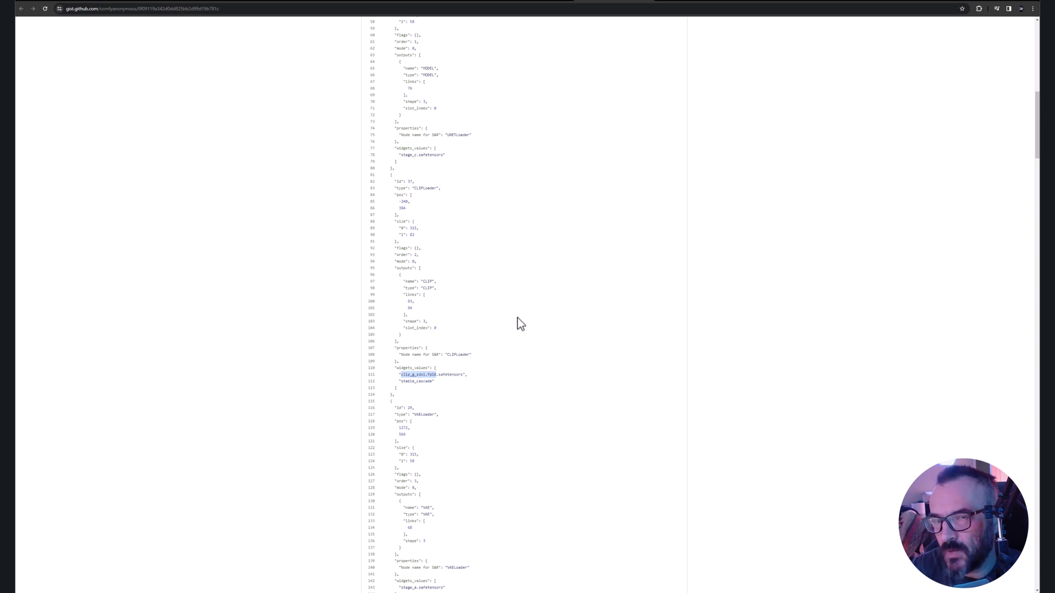
{"action": "left_click", "coordinate": [517, 318]}
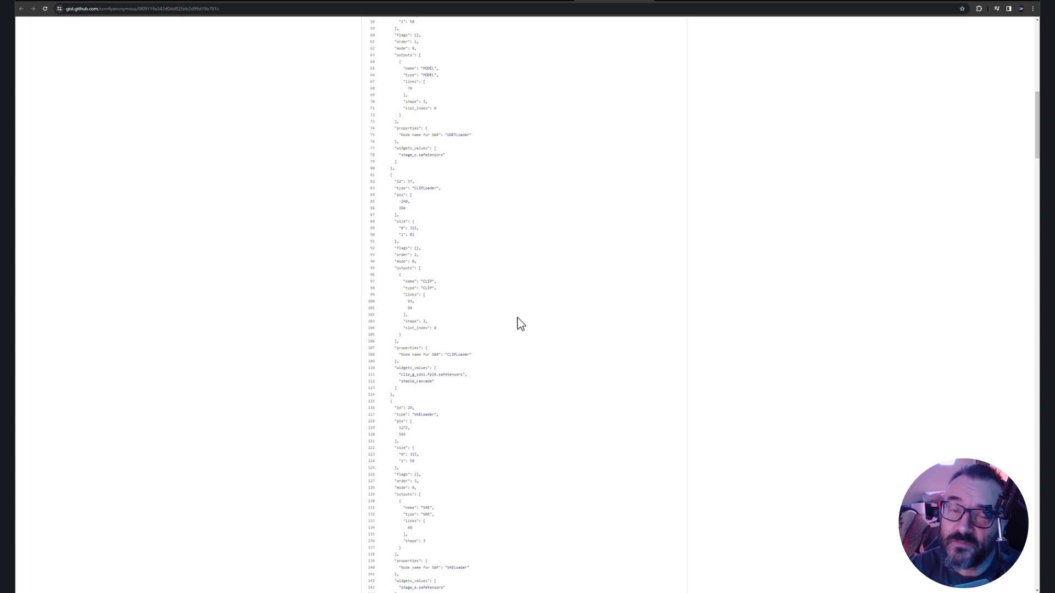
{"action": "scroll", "coordinate": [558, 155], "scroll_direction": "up", "scroll_amount": 10}
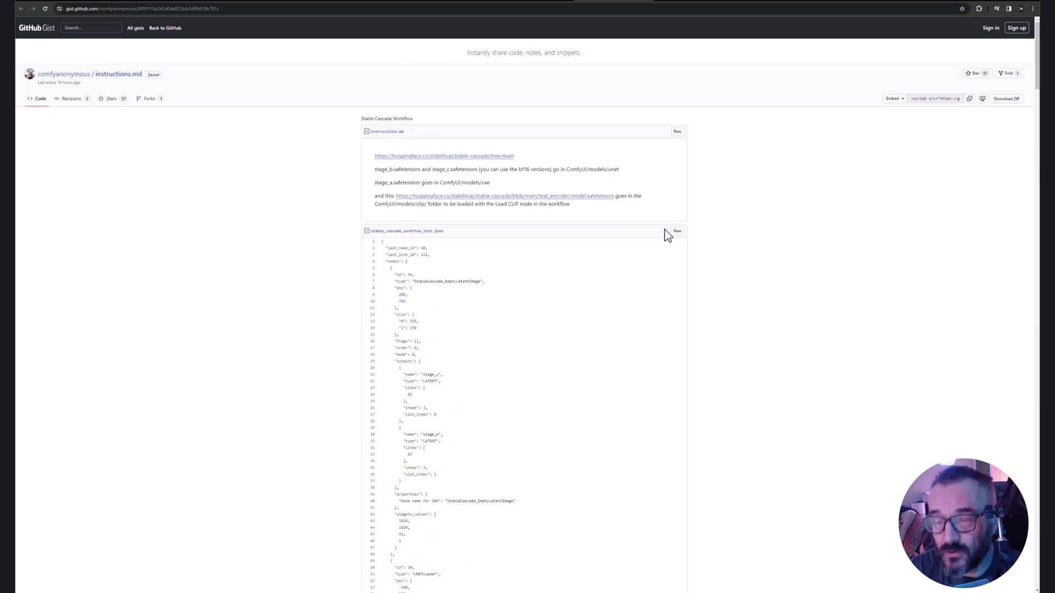
Step: Drop the Stable Cascade workflow JSON onto the ComfyUI canvas and move the stage_b UNETLoader top left
{"action": "key", "text": "ctrl+Tab"}
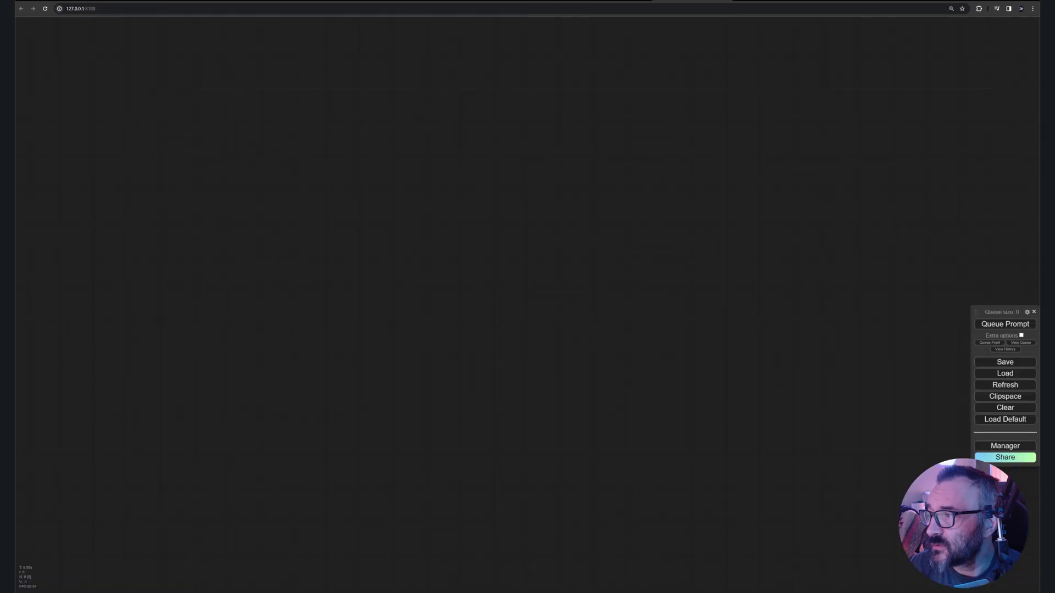
{"action": "left_click_drag", "start_coordinate": [556, 181], "coordinate": [424, 132]}
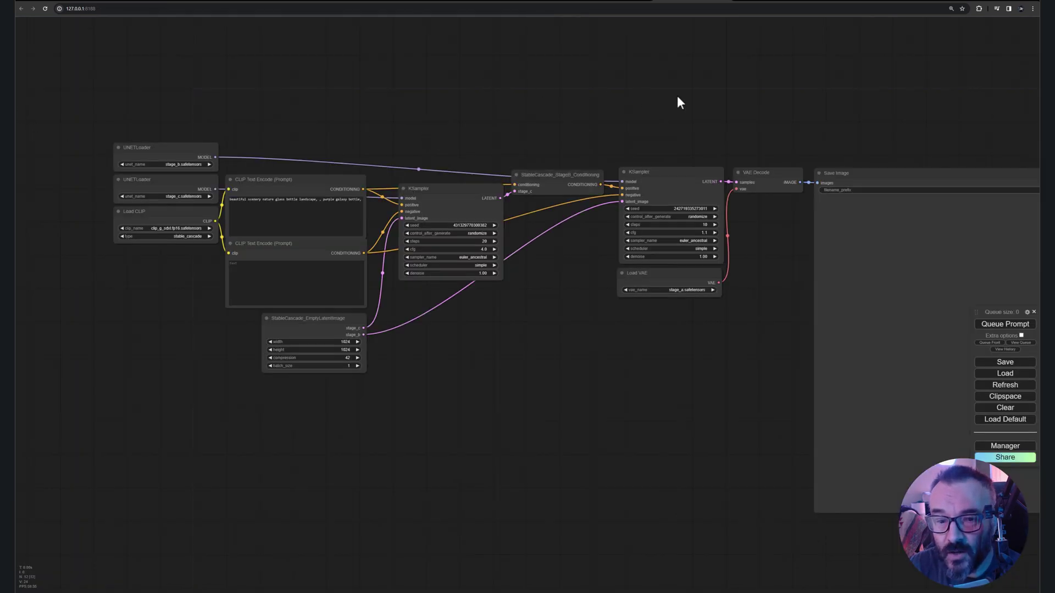
{"action": "left_click_drag", "start_coordinate": [690, 357], "coordinate": [591, 309]}
{"action": "left_click_drag", "start_coordinate": [323, 77], "coordinate": [343, 82]}
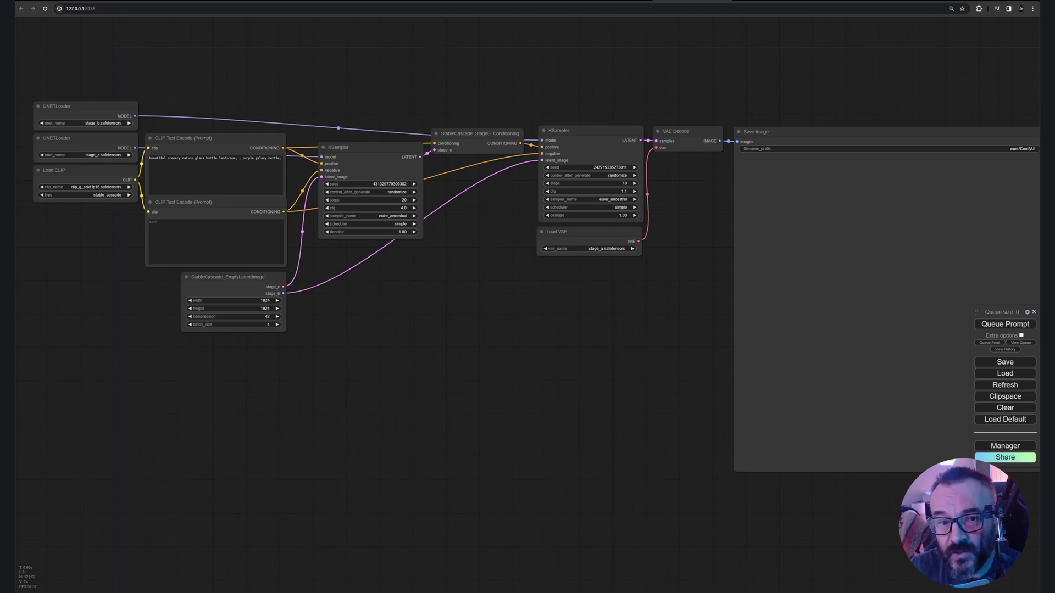
{"action": "left_click_drag", "start_coordinate": [103, 106], "coordinate": [115, 63]}
Step: Place the stage_c UNETLoader below the first and set Load CLIP's clip_name to model.safetensors
{"action": "left_click", "coordinate": [84, 132]}
{"action": "left_click_drag", "start_coordinate": [83, 140], "coordinate": [84, 109]}
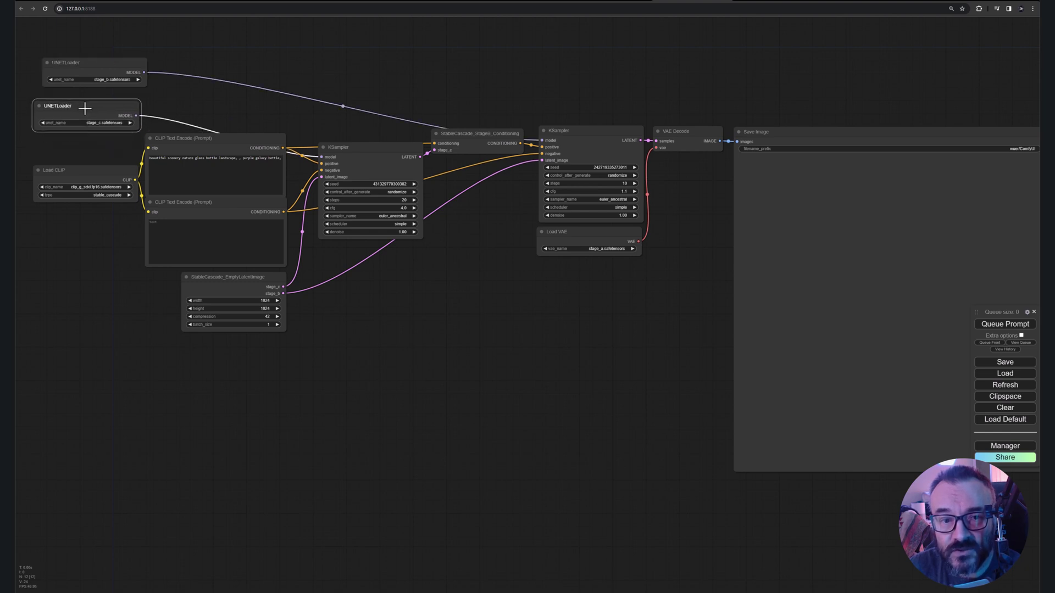
{"action": "left_click", "coordinate": [80, 168]}
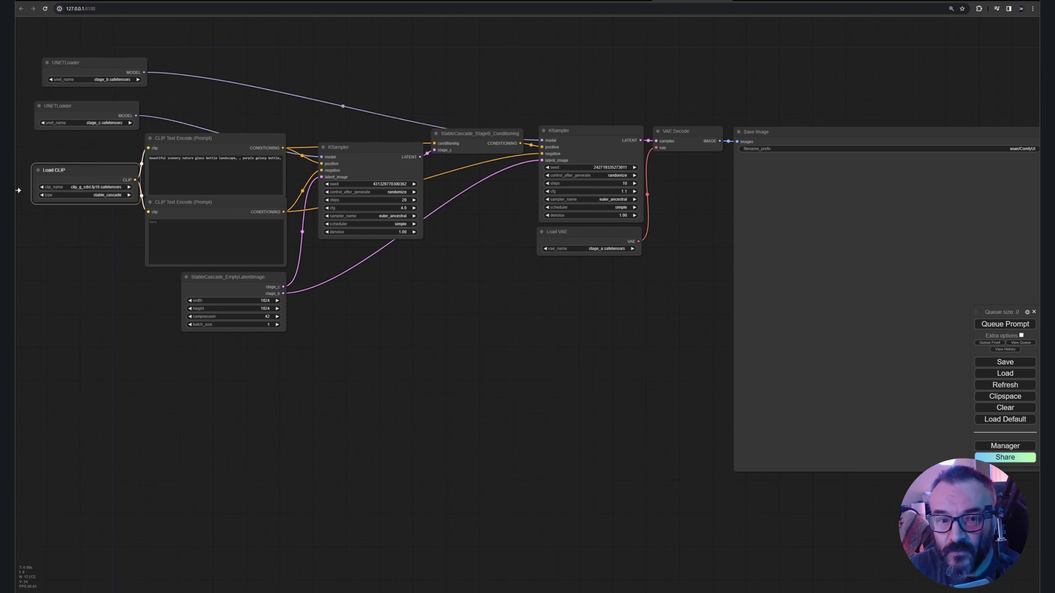
{"action": "left_click", "coordinate": [129, 187]}
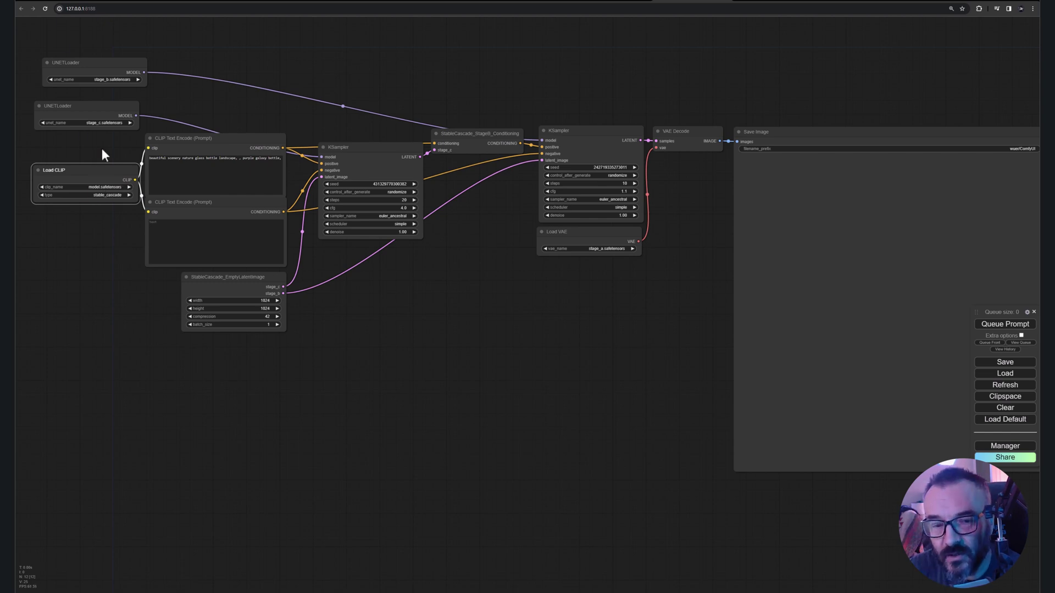
Step: Reposition Load CLIP, both CLIP Text Encode nodes and StableCascade_EmptyLatentImage for more spacing
{"action": "left_click_drag", "start_coordinate": [108, 167], "coordinate": [100, 163]}
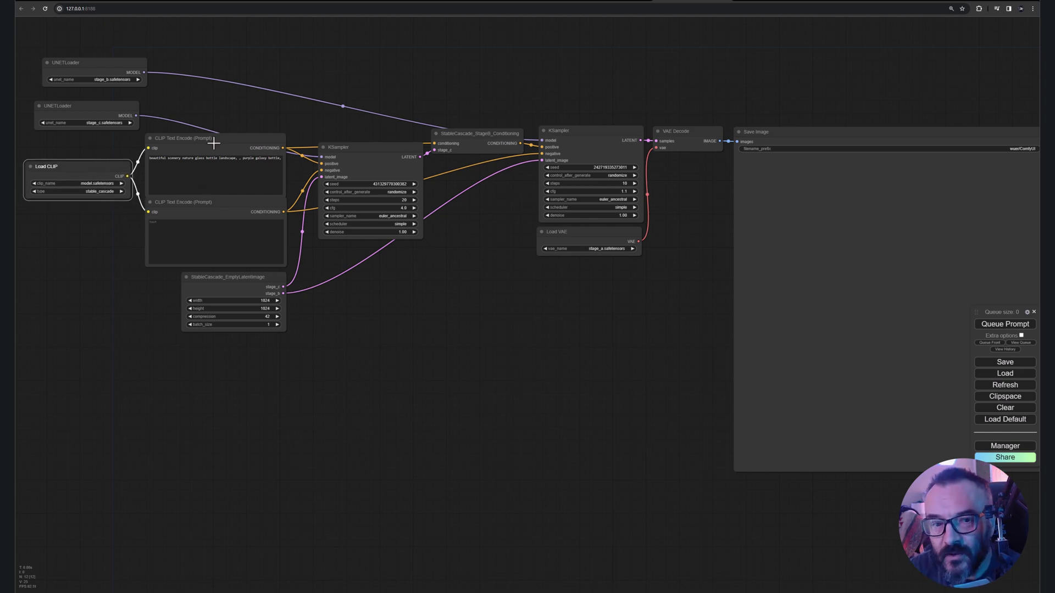
{"action": "left_click_drag", "start_coordinate": [217, 142], "coordinate": [221, 130]}
{"action": "left_click_drag", "start_coordinate": [214, 201], "coordinate": [218, 192]}
{"action": "left_click_drag", "start_coordinate": [222, 277], "coordinate": [243, 344]}
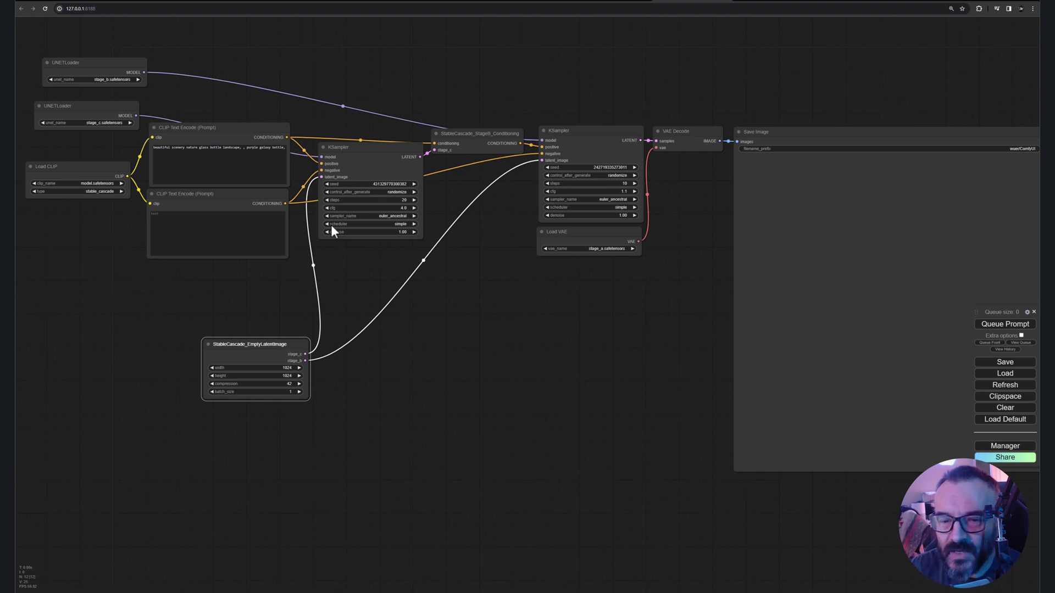
Step: Shift the first KSampler, raise StableCascade_StageB_Conditioning, move the second KSampler up, then select Load VAE
{"action": "left_click_drag", "start_coordinate": [359, 150], "coordinate": [371, 156]}
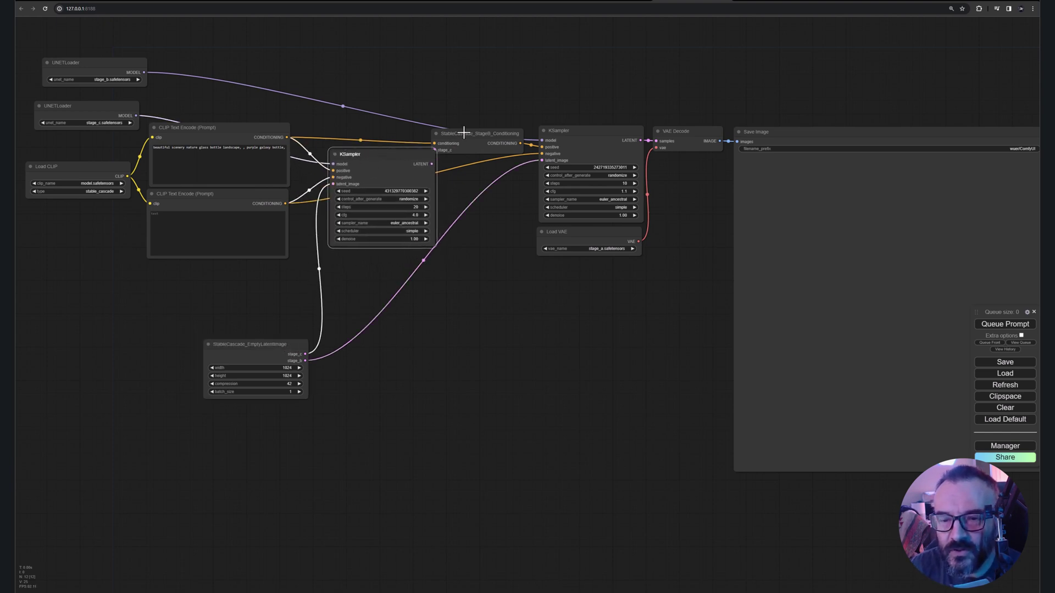
{"action": "left_click_drag", "start_coordinate": [455, 135], "coordinate": [463, 90]}
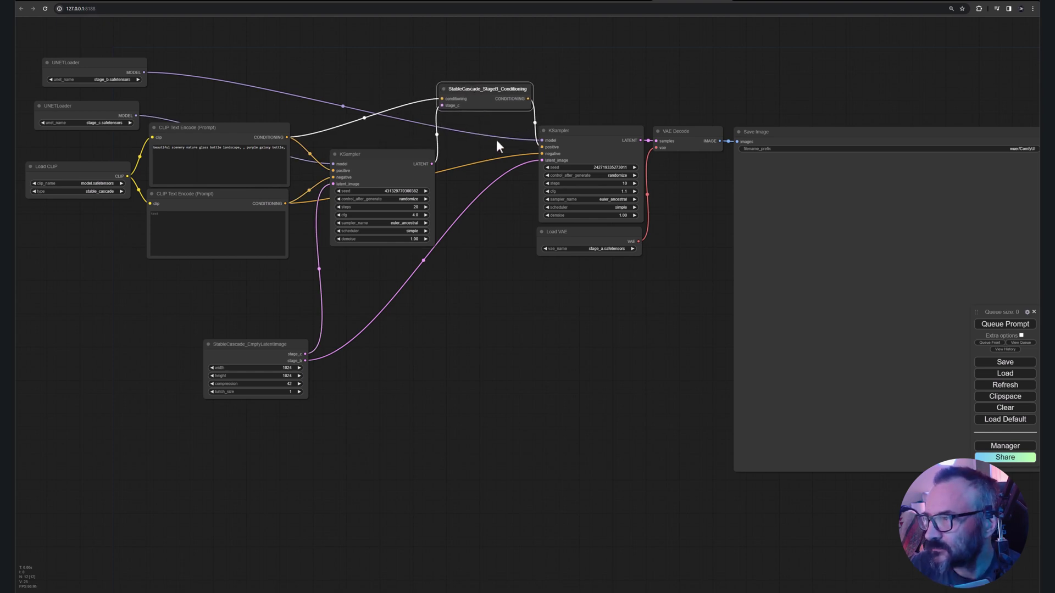
{"action": "left_click_drag", "start_coordinate": [586, 137], "coordinate": [585, 127]}
{"action": "left_click", "coordinate": [563, 238]}
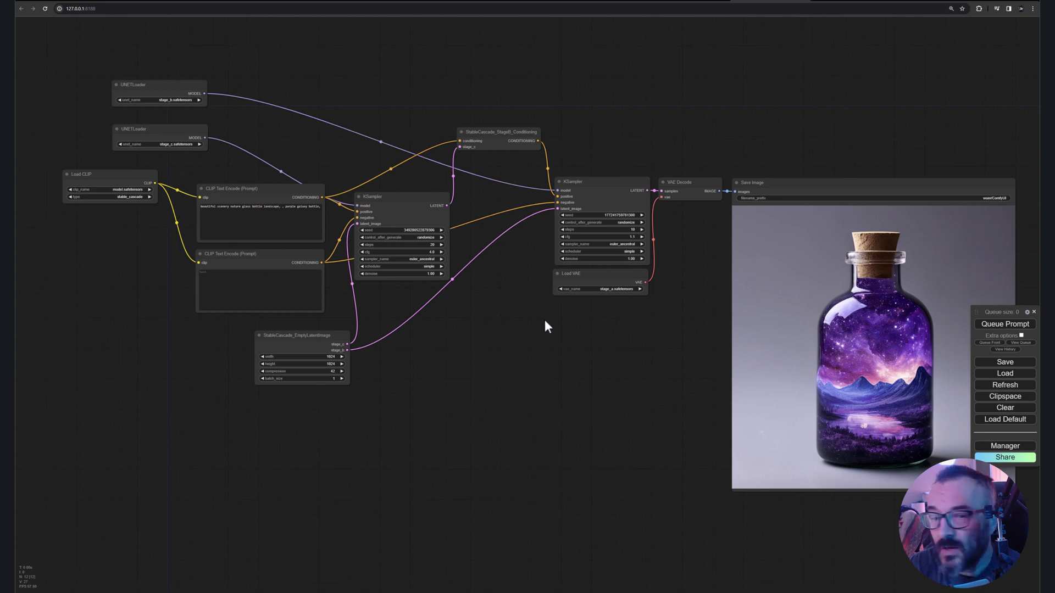
Step: Frame the generated galaxy bottle image and move the Save Image node up
{"action": "left_click_drag", "start_coordinate": [545, 321], "coordinate": [519, 309]}
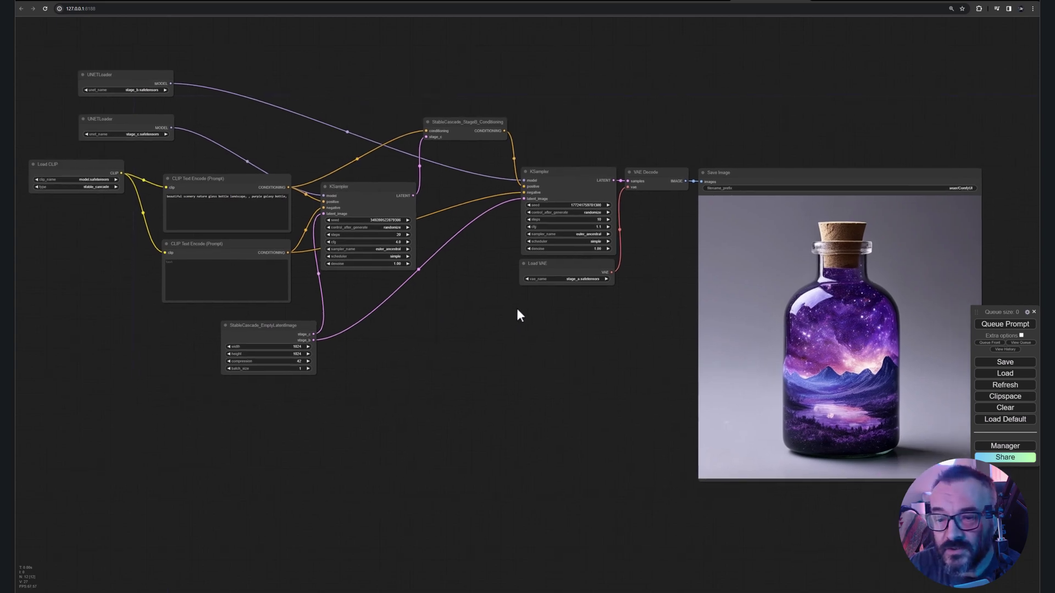
{"action": "left_click_drag", "start_coordinate": [878, 170], "coordinate": [881, 116]}
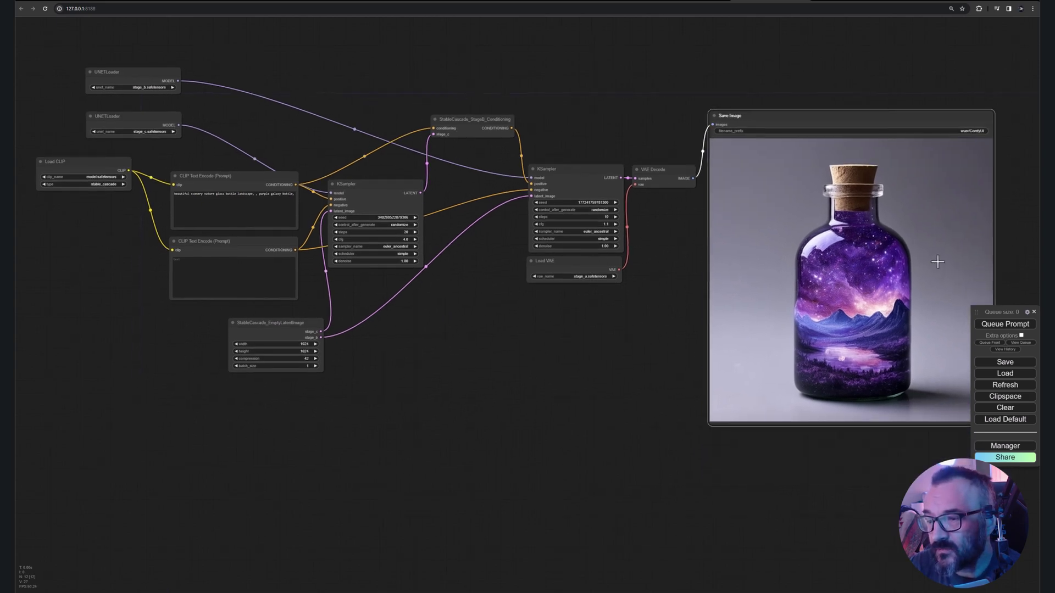
{"action": "scroll", "coordinate": [879, 291], "scroll_direction": "up", "scroll_amount": 4}
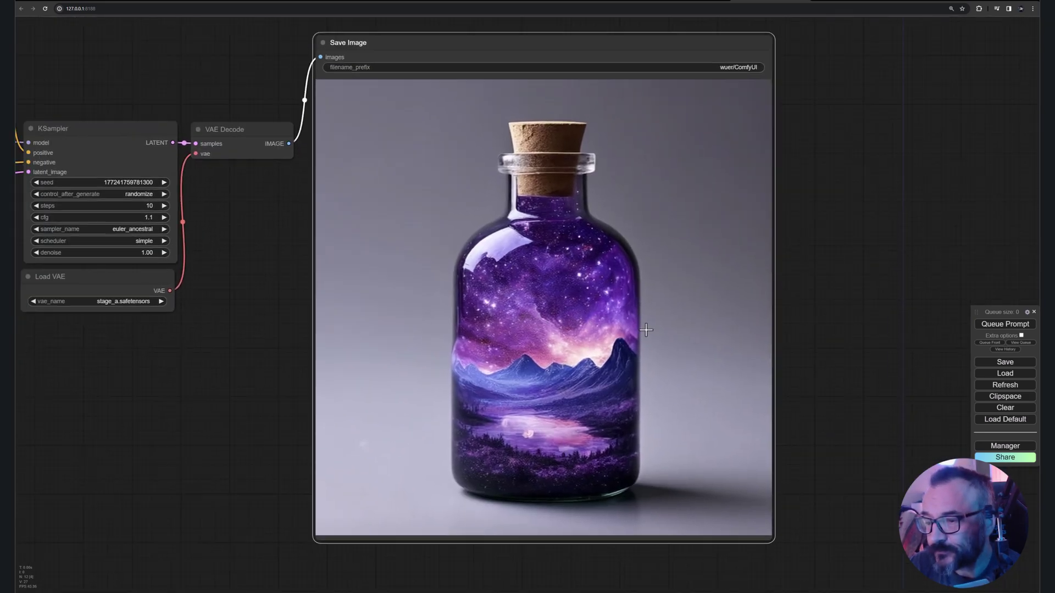
{"action": "scroll", "coordinate": [341, 235], "scroll_direction": "down", "scroll_amount": 8}
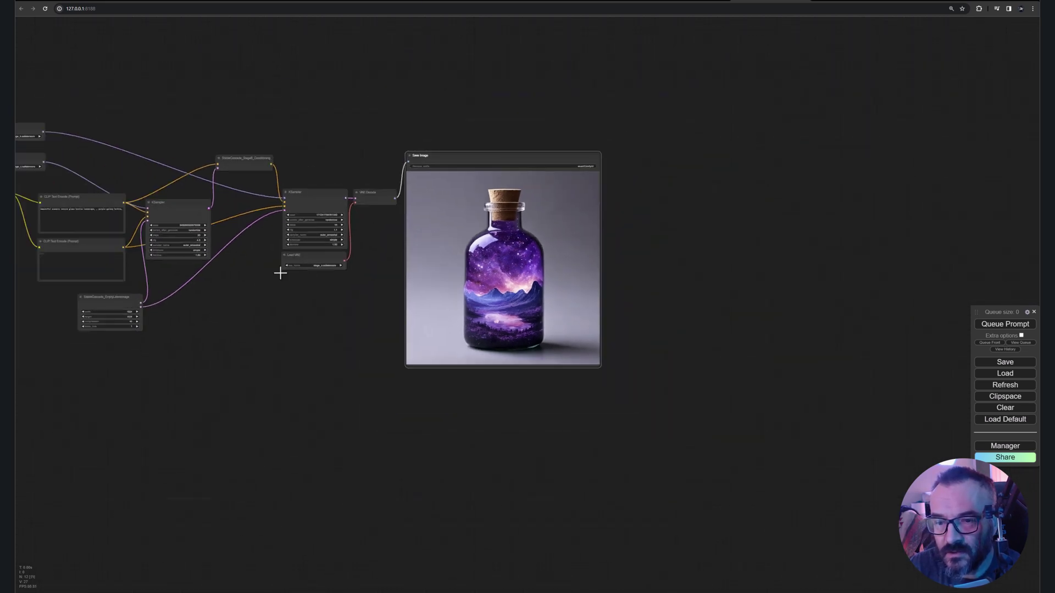
Step: Show the whole workflow and move the second KSampler node slightly up-left
{"action": "left_click_drag", "start_coordinate": [335, 292], "coordinate": [532, 335]}
{"action": "scroll", "coordinate": [592, 335], "scroll_direction": "up", "scroll_amount": 2}
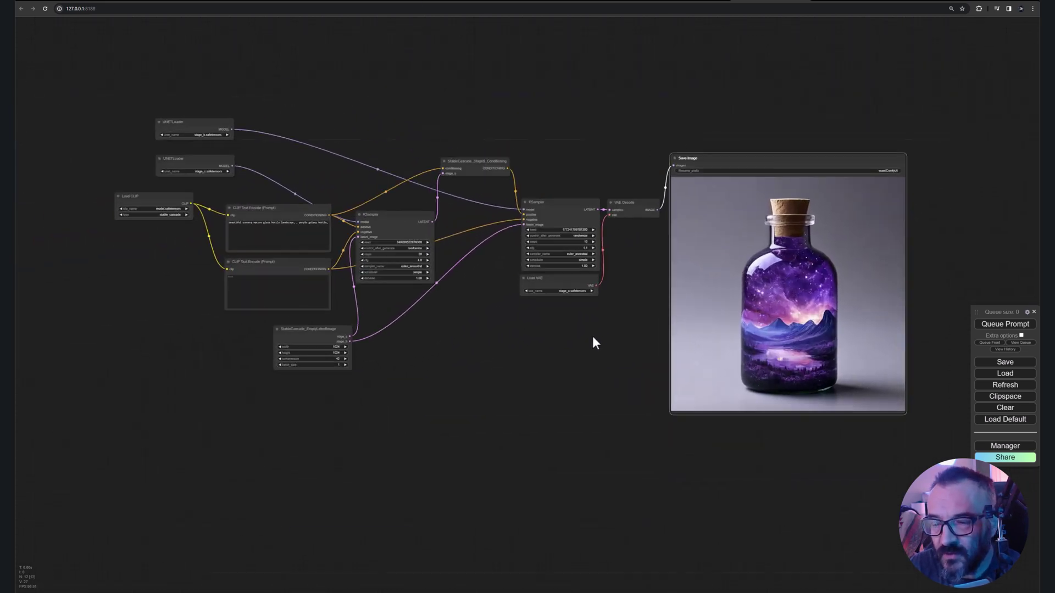
{"action": "scroll", "coordinate": [593, 337], "scroll_direction": "up", "scroll_amount": 1}
{"action": "left_click_drag", "start_coordinate": [556, 183], "coordinate": [552, 167]}
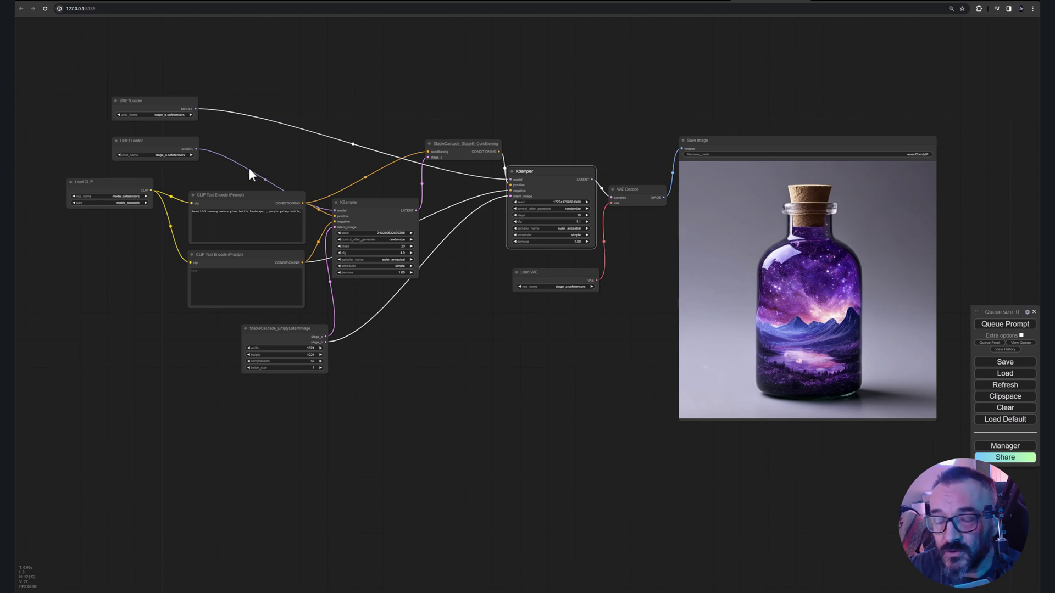
Step: Copy the ComfyUI-DiffusersStableCascade HTTPS clone URL from GitHub, then return to the custom_nodes folder
{"action": "key", "text": "ctrl+shift+Tab"}
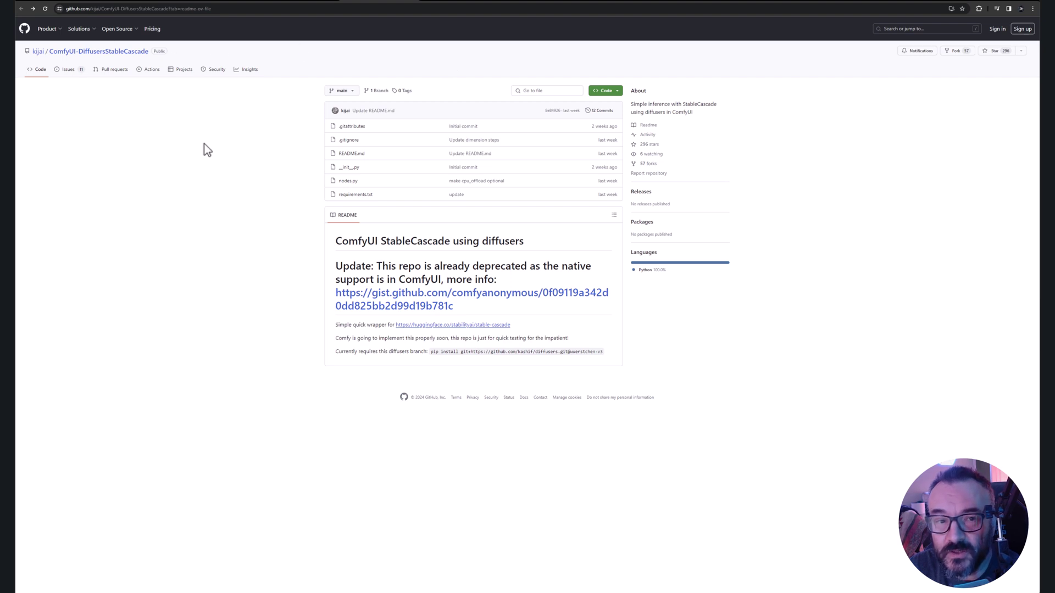
{"action": "left_click", "coordinate": [615, 95]}
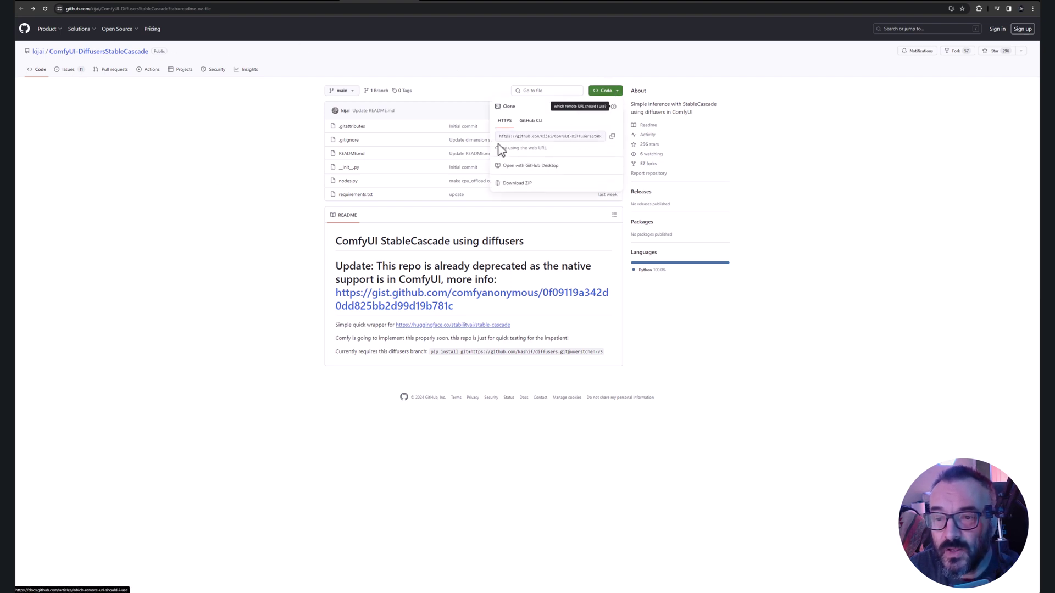
{"action": "left_click", "coordinate": [612, 137]}
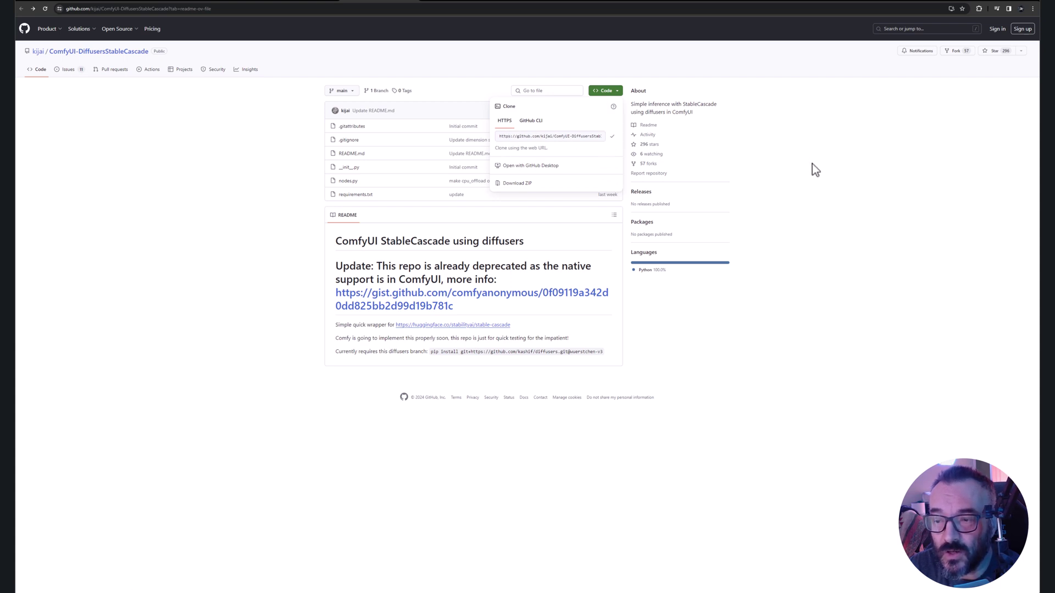
{"action": "key", "text": "alt+Tab"}
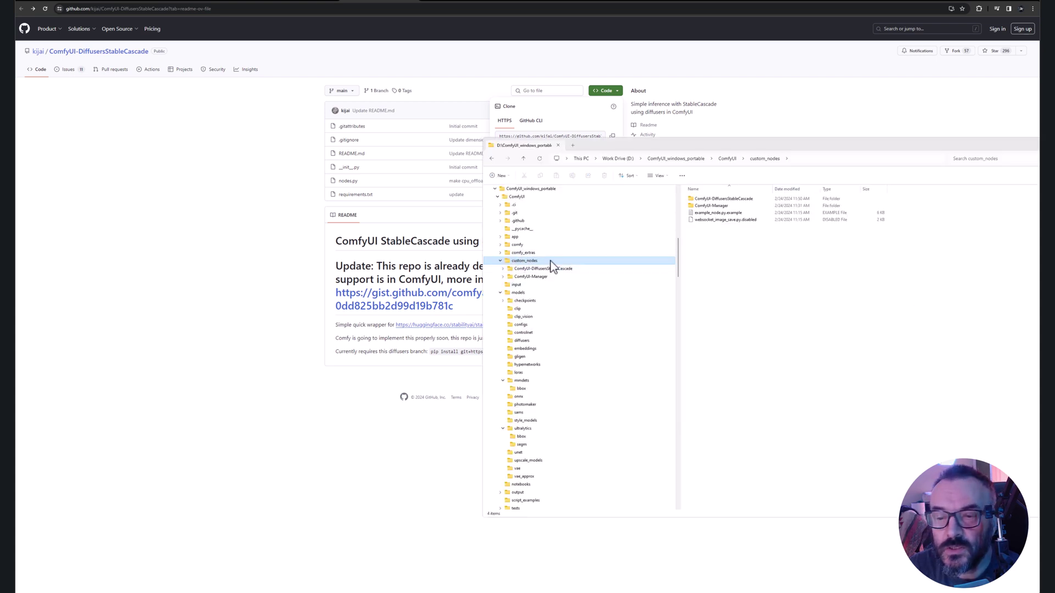
Step: Run git clone with the copied URL from a cmd prompt in custom_nodes, then open ComfyUI-DiffusersStableCascade
{"action": "left_click", "coordinate": [812, 160]}
{"action": "type", "text": "cmd"}
{"action": "key", "text": "Return"}
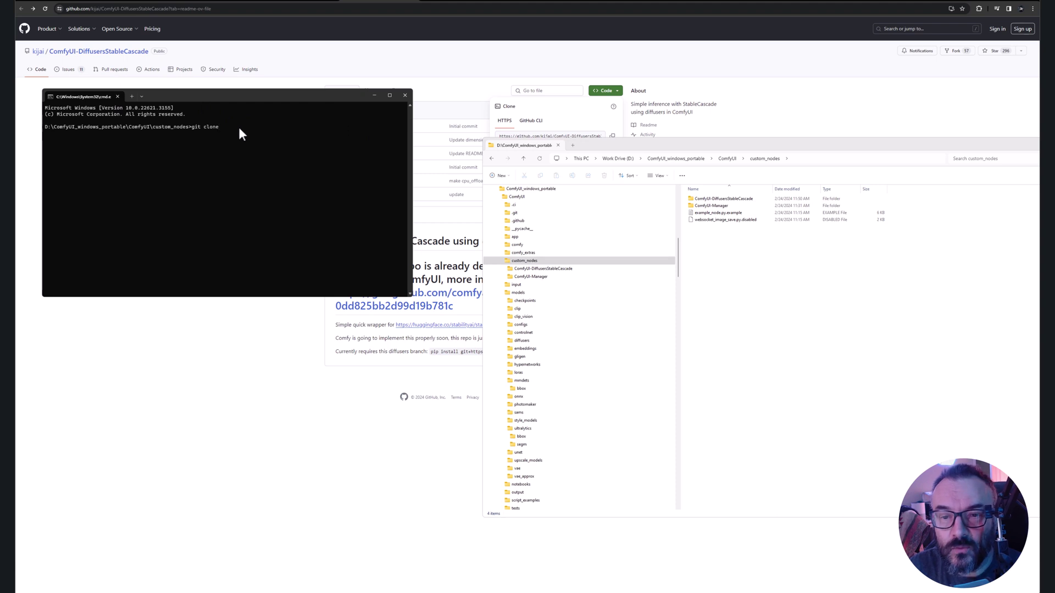
{"action": "key", "text": "ctrl+v"}
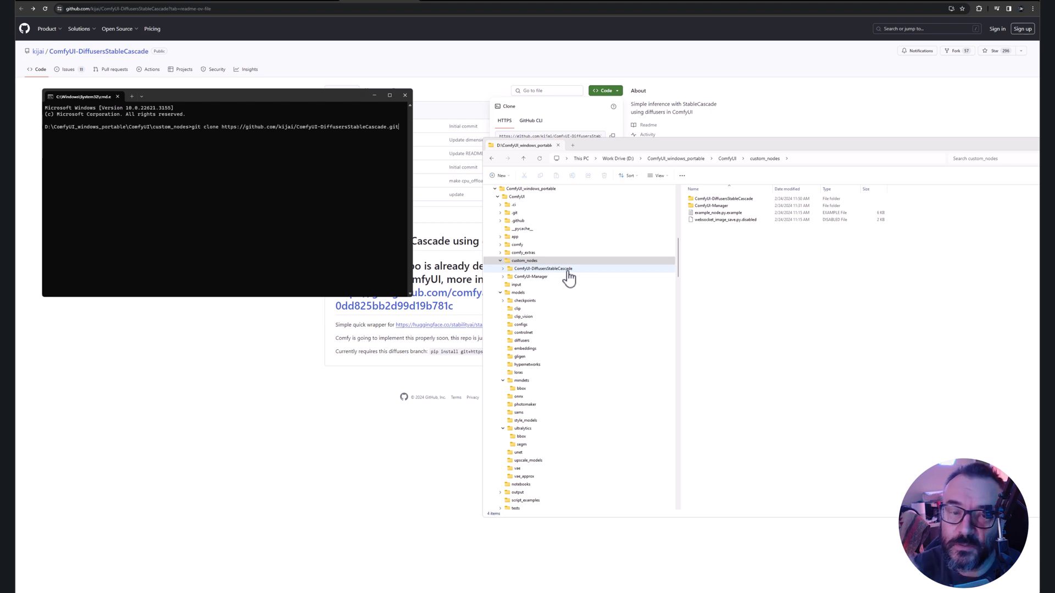
{"action": "left_click", "coordinate": [405, 95]}
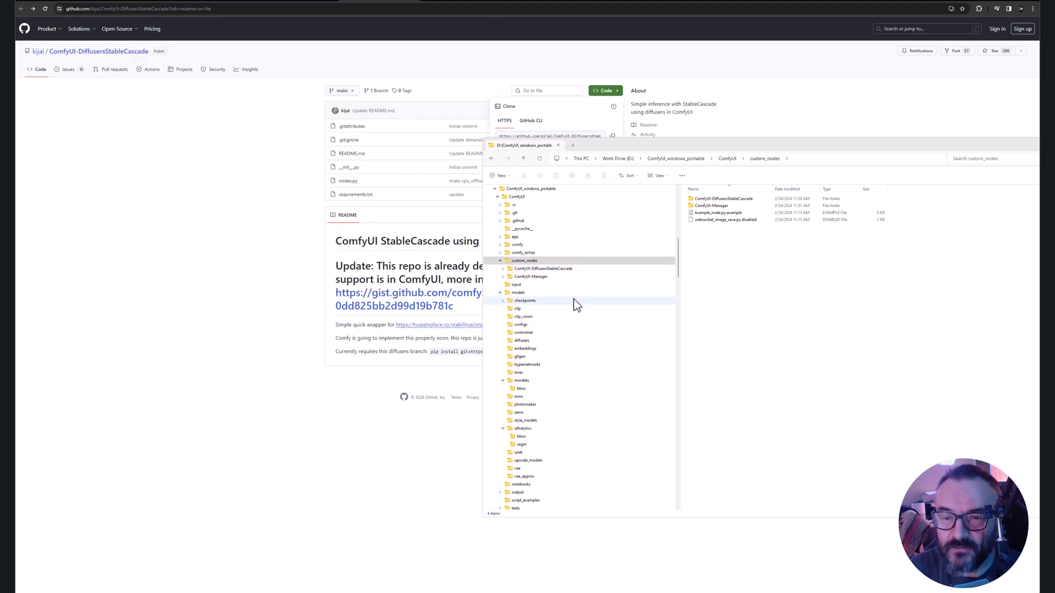
{"action": "left_click", "coordinate": [554, 270]}
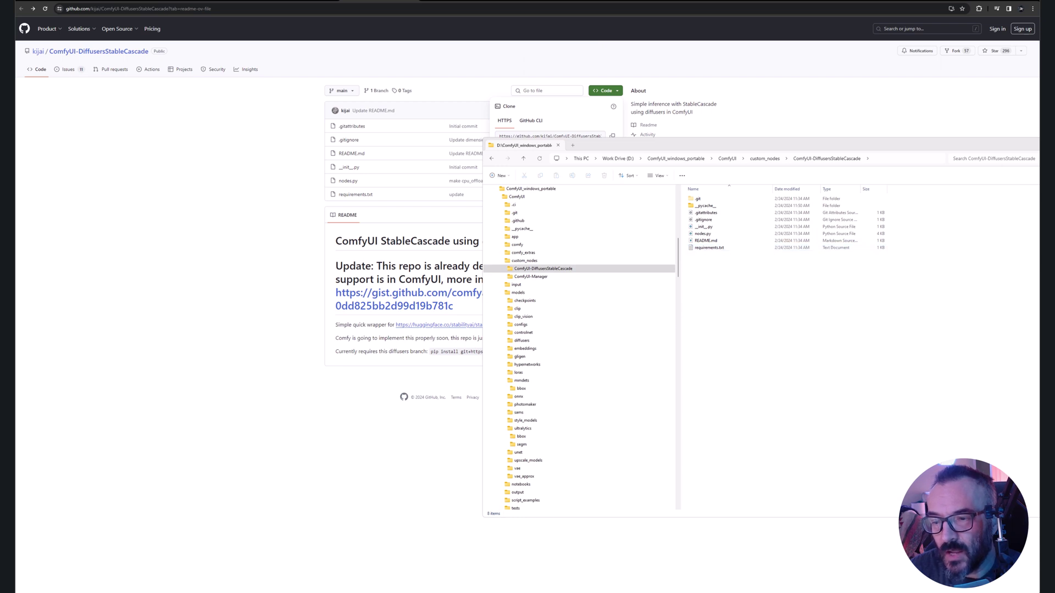
Step: Check requirements.txt in Notepad, then go to the ComfyUI_windows_portable folder
{"action": "double_click", "coordinate": [709, 247]}
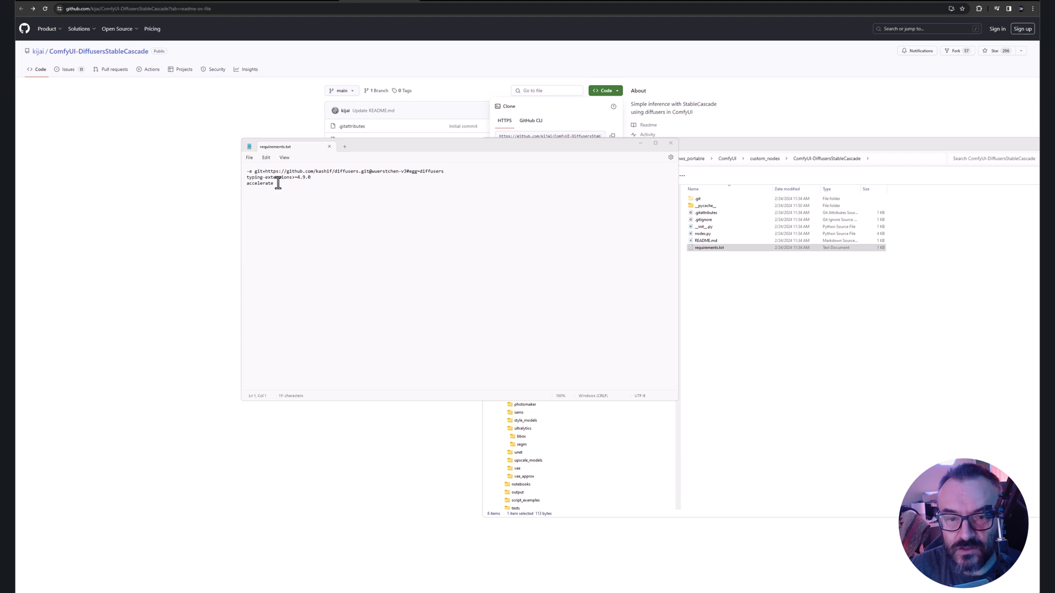
{"action": "left_click", "coordinate": [671, 143]}
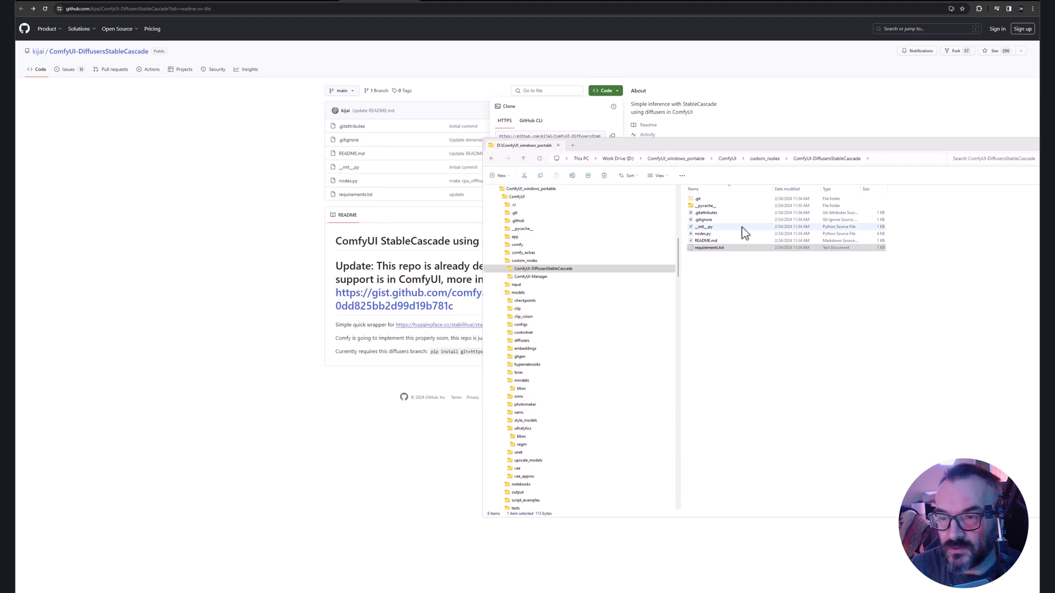
{"action": "scroll", "coordinate": [551, 269], "scroll_direction": "up", "scroll_amount": 1}
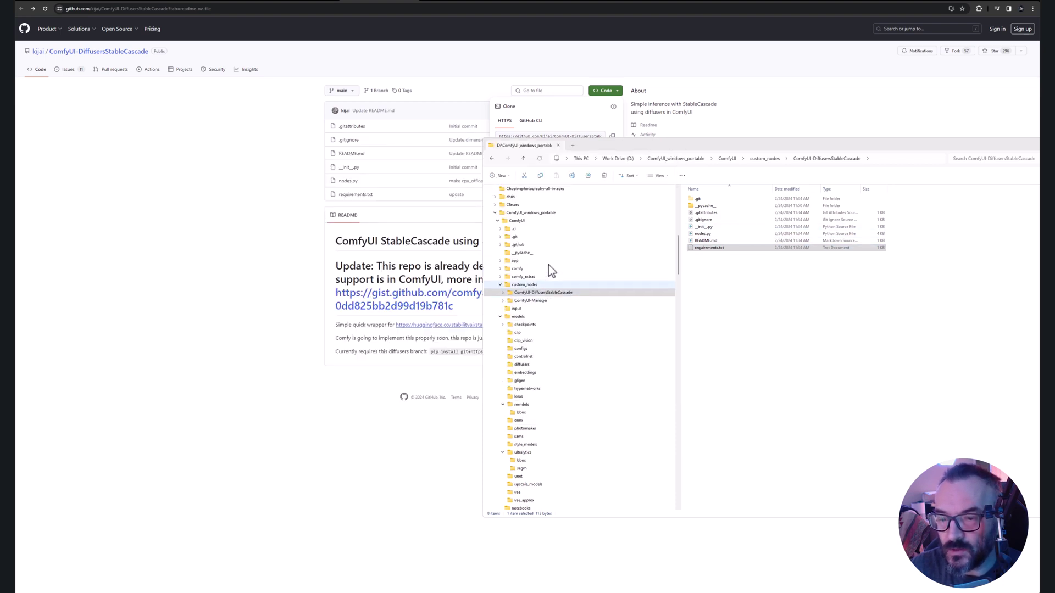
{"action": "left_click", "coordinate": [527, 212]}
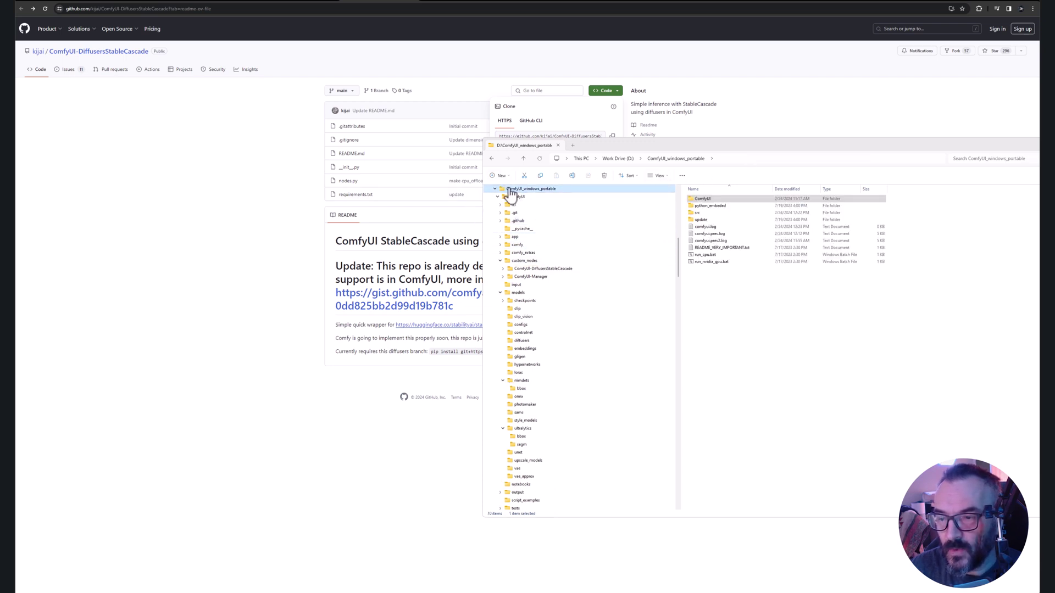
Step: Open cmd in ComfyUI_windows_portable and type 'python.exe -m pip install'
{"action": "left_click", "coordinate": [724, 160]}
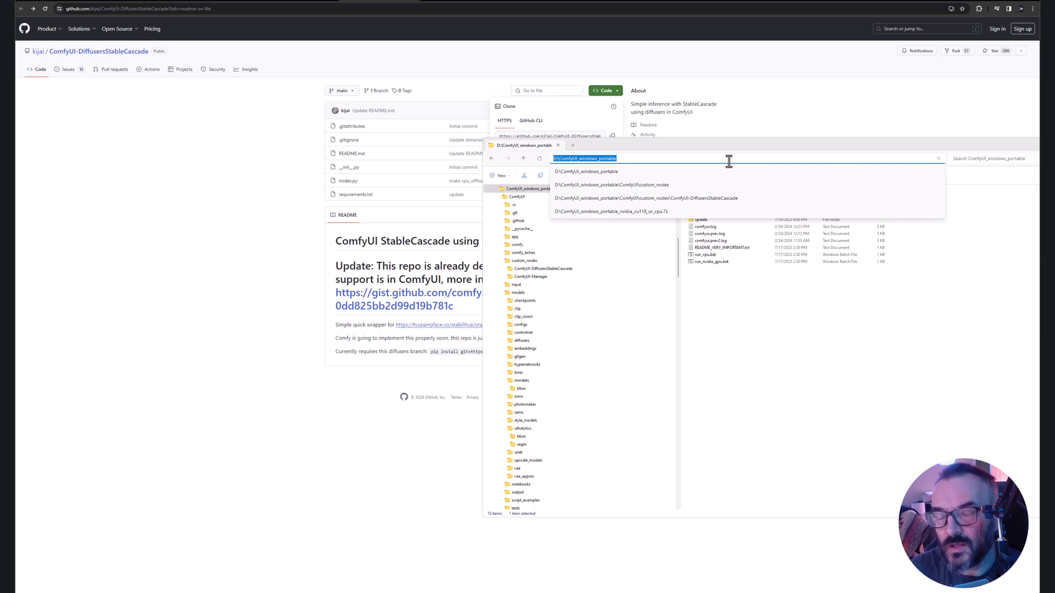
{"action": "type", "text": "cmd"}
{"action": "key", "text": "Return"}
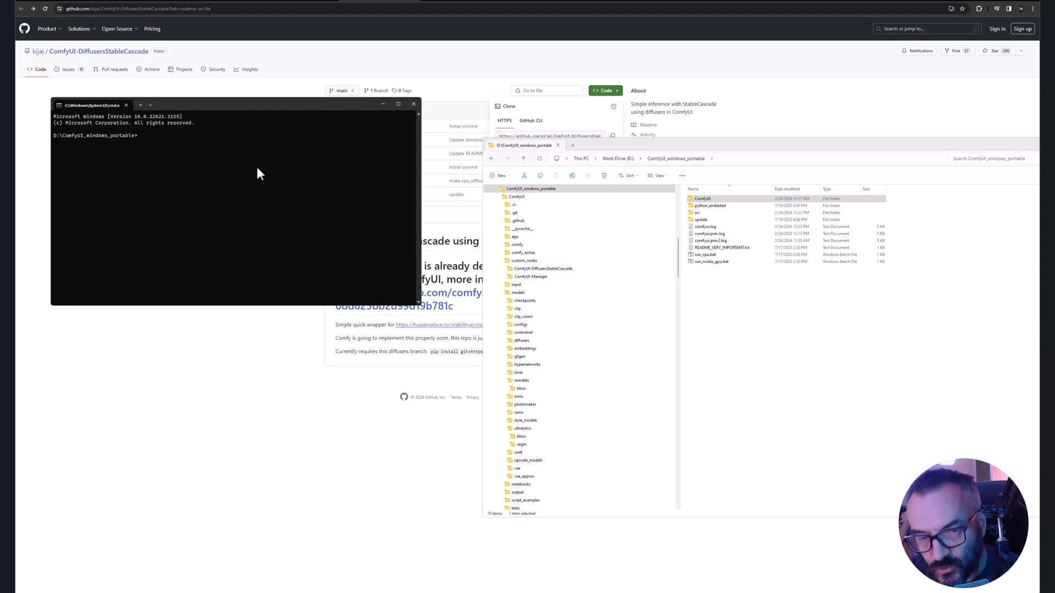
{"action": "type", "text": "python"}
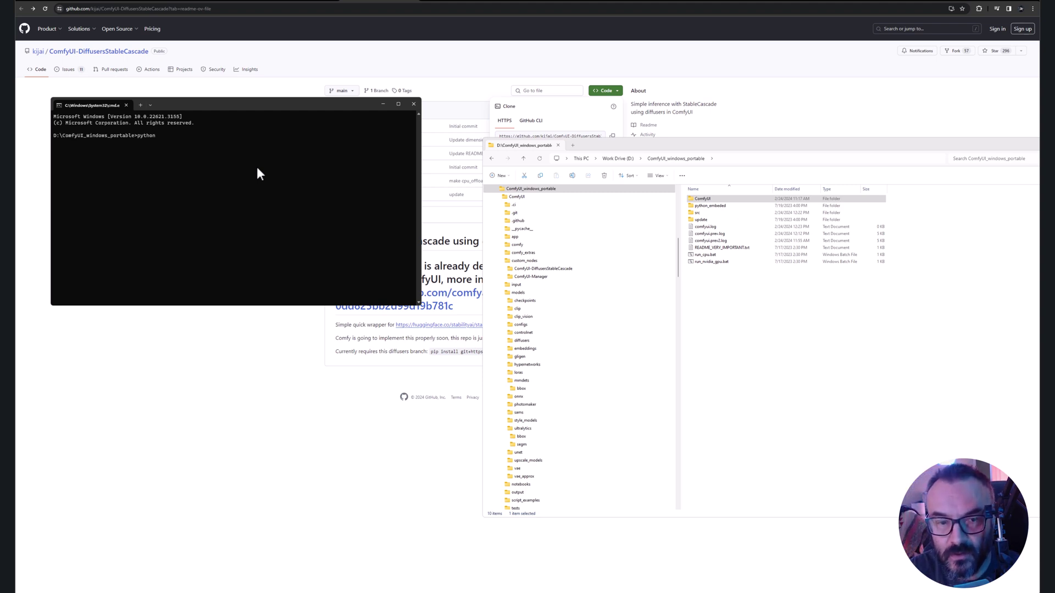
{"action": "type", "text": ".exe"}
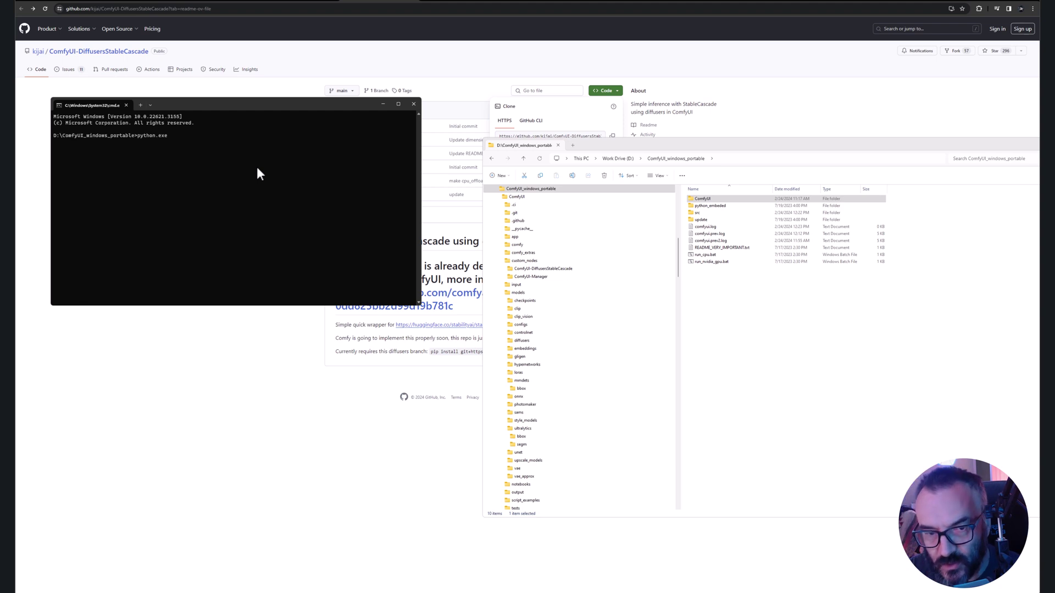
{"action": "type", "text": " -m pip i"}
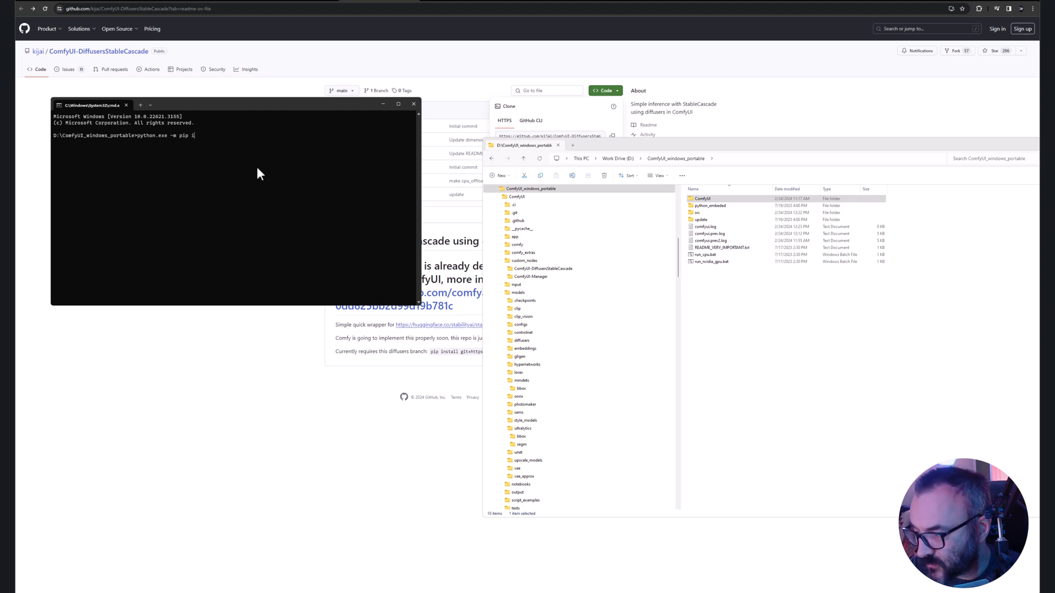
{"action": "type", "text": "nstall -r"}
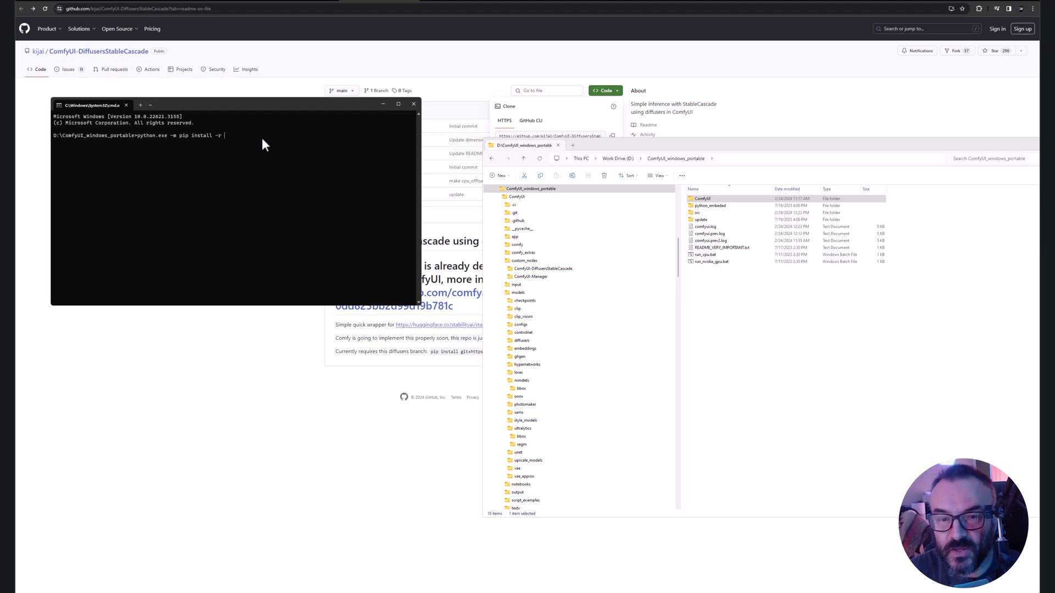
Step: Copy requirements.txt's full path from ComfyUI-DiffusersStableCascade and paste it into the pip -r command
{"action": "left_click_drag", "start_coordinate": [286, 107], "coordinate": [151, 171]}
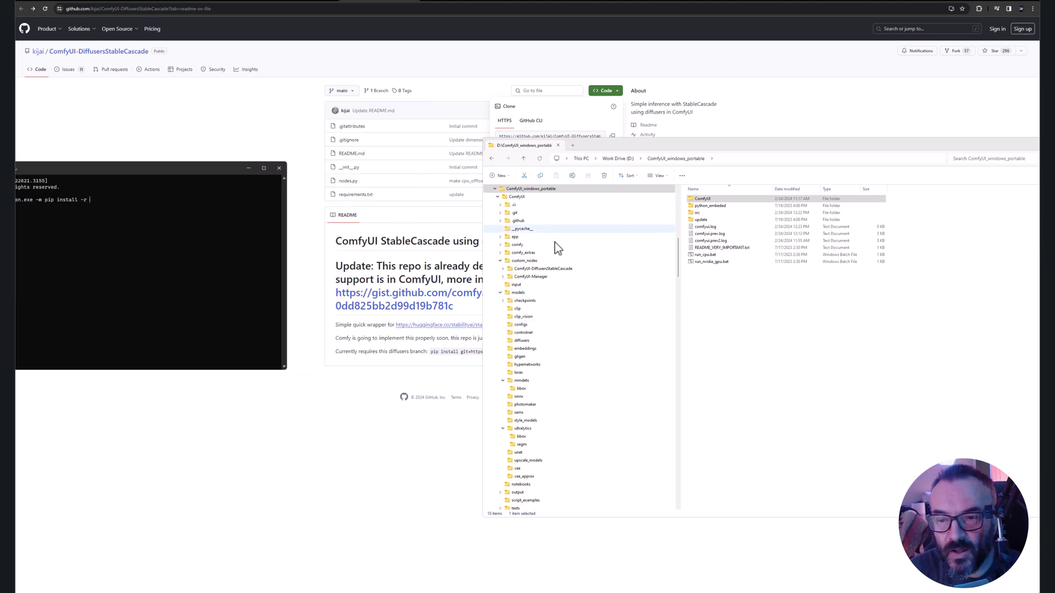
{"action": "left_click", "coordinate": [560, 269]}
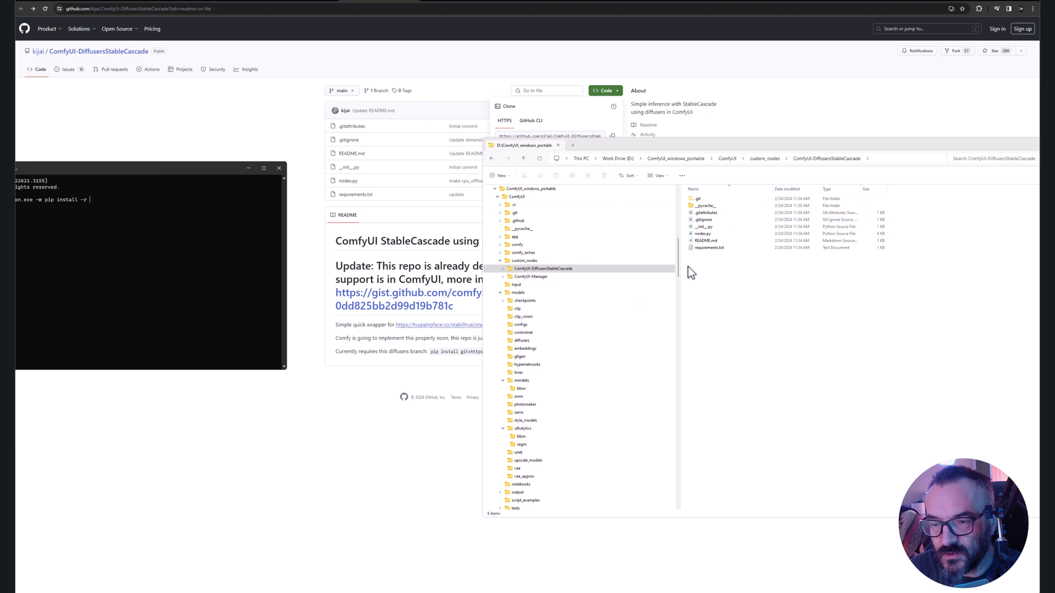
{"action": "left_click", "coordinate": [705, 248]}
{"action": "right_click", "coordinate": [706, 248]}
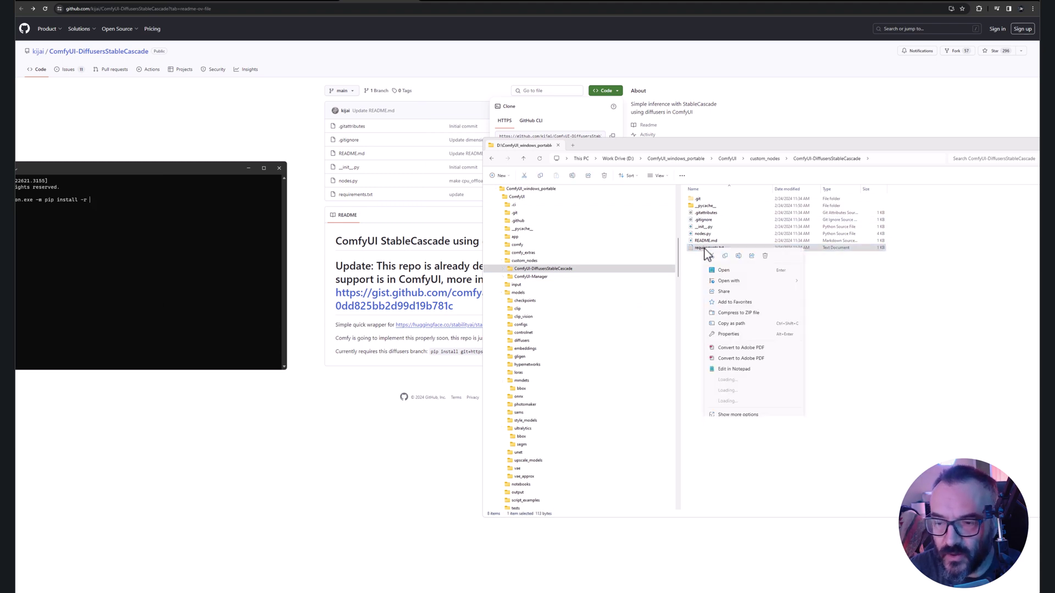
{"action": "left_click", "coordinate": [742, 325]}
{"action": "left_click_drag", "start_coordinate": [103, 172], "coordinate": [337, 135]}
{"action": "key", "text": "ctrl+v"}
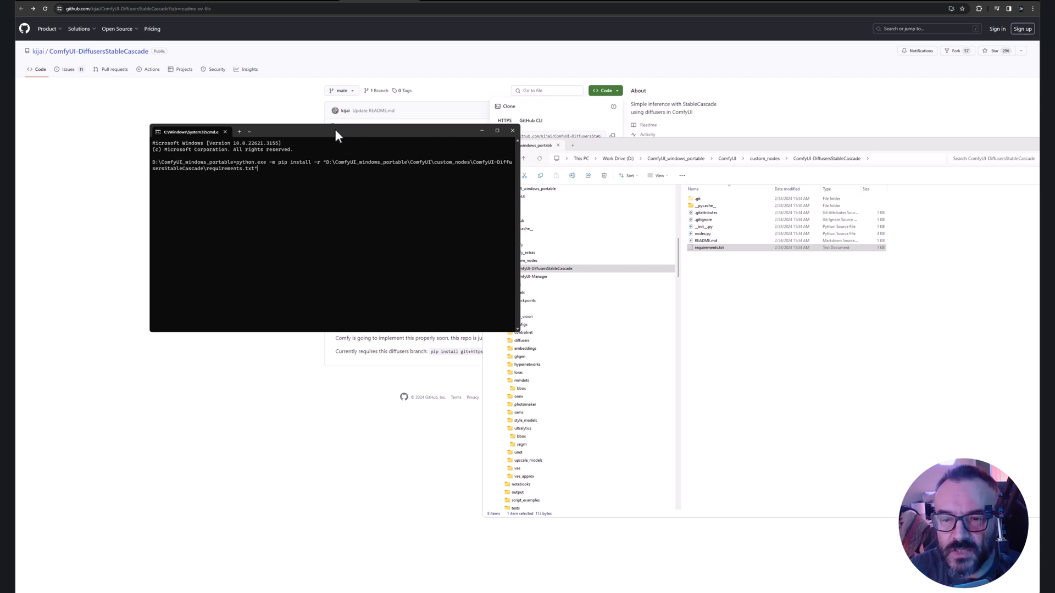
Step: Move the command prompt to the lower right and return to the ComfyUI workflow
{"action": "left_click_drag", "start_coordinate": [336, 134], "coordinate": [948, 402]}
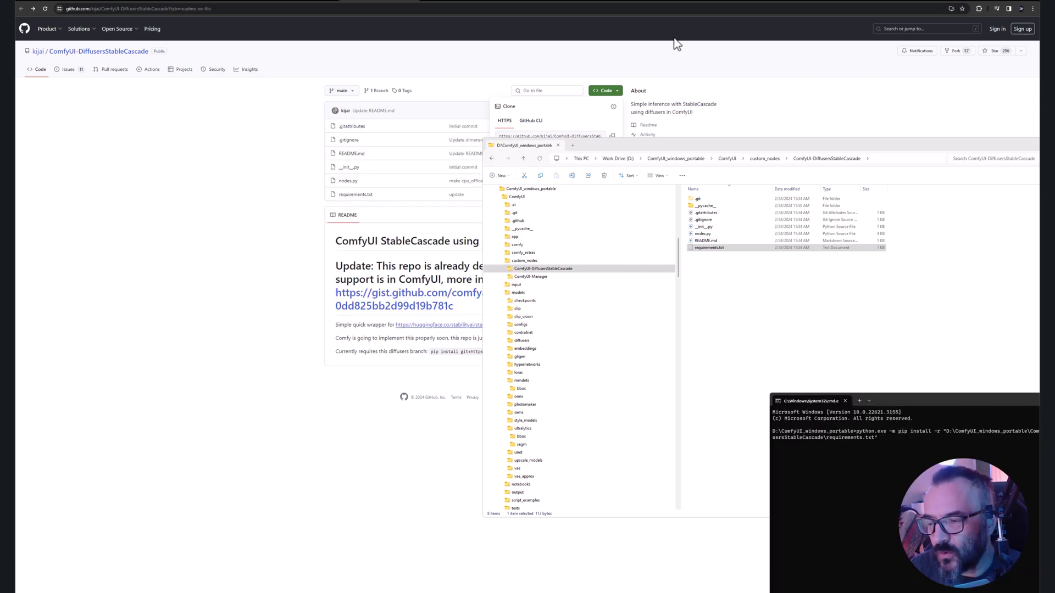
{"action": "left_click", "coordinate": [748, 1]}
{"action": "left_click", "coordinate": [748, 1]}
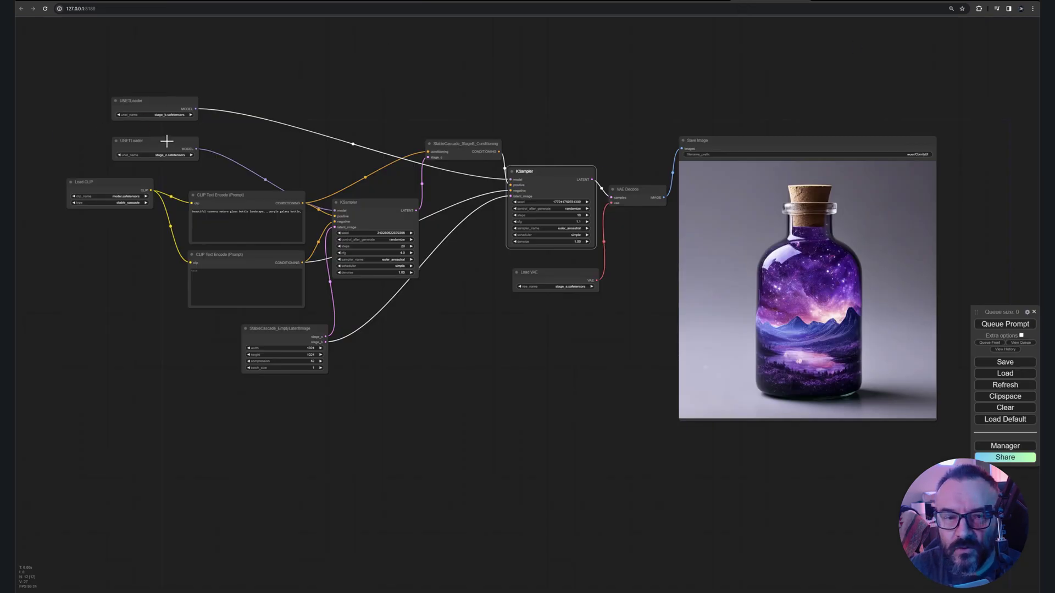
Step: Move the UNETLoader node a little up and to the left
{"action": "left_click_drag", "start_coordinate": [165, 141], "coordinate": [156, 104]}
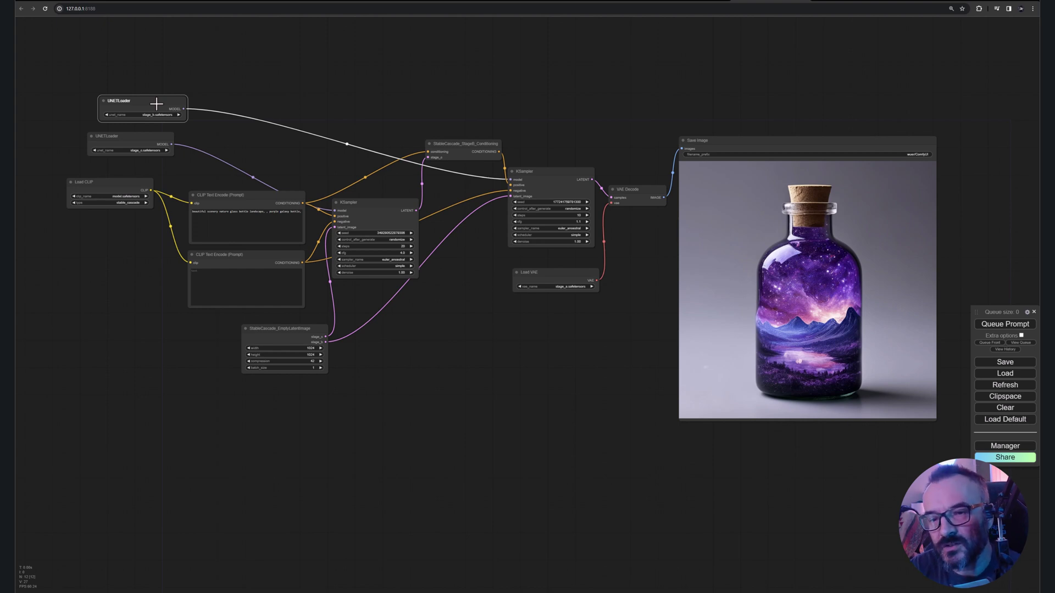